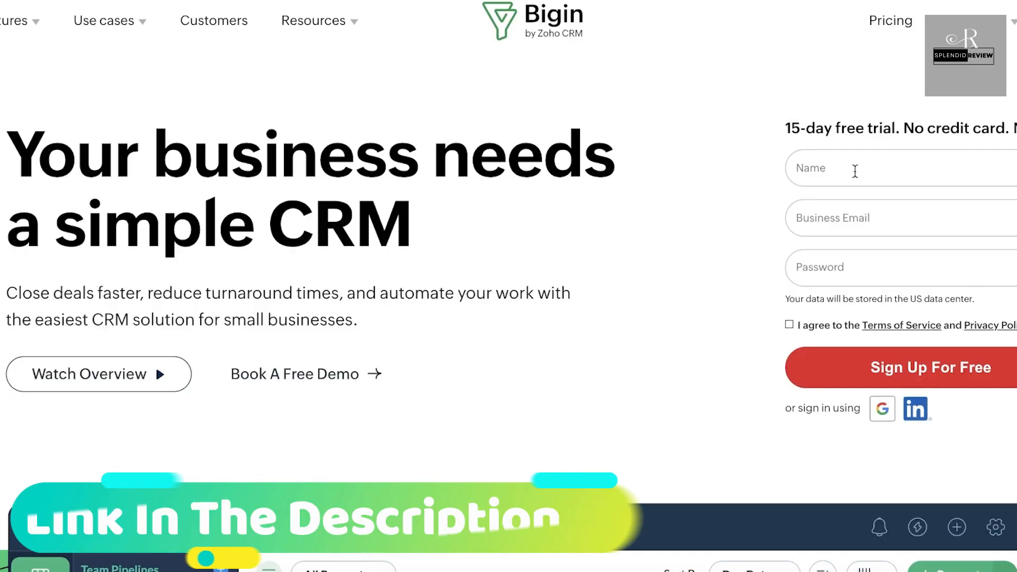
# Step: Enter the sign-up name, business e-mail and password, and accept the Terms of Service
pyautogui.click(914, 177)
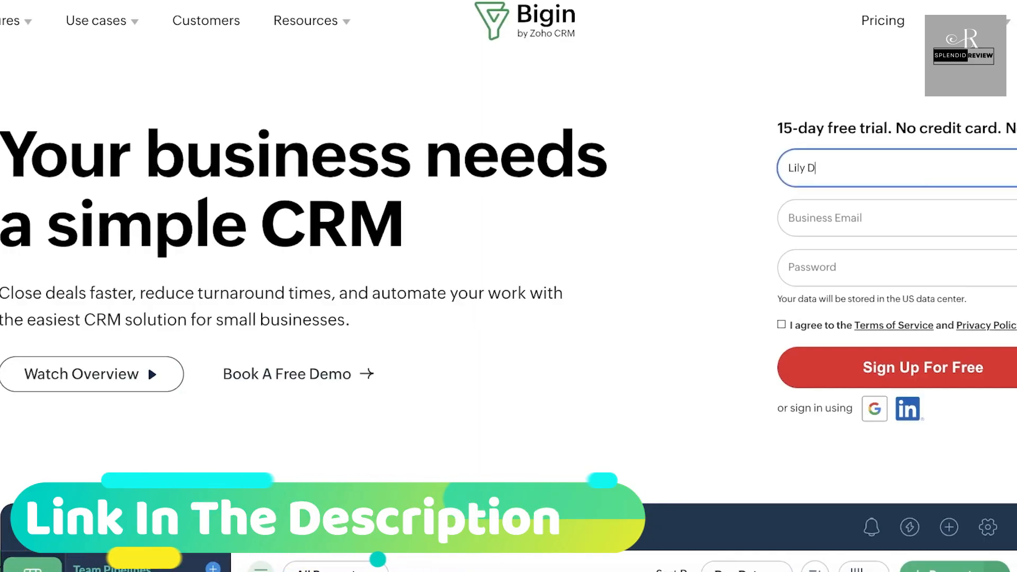
pyautogui.click(859, 253)
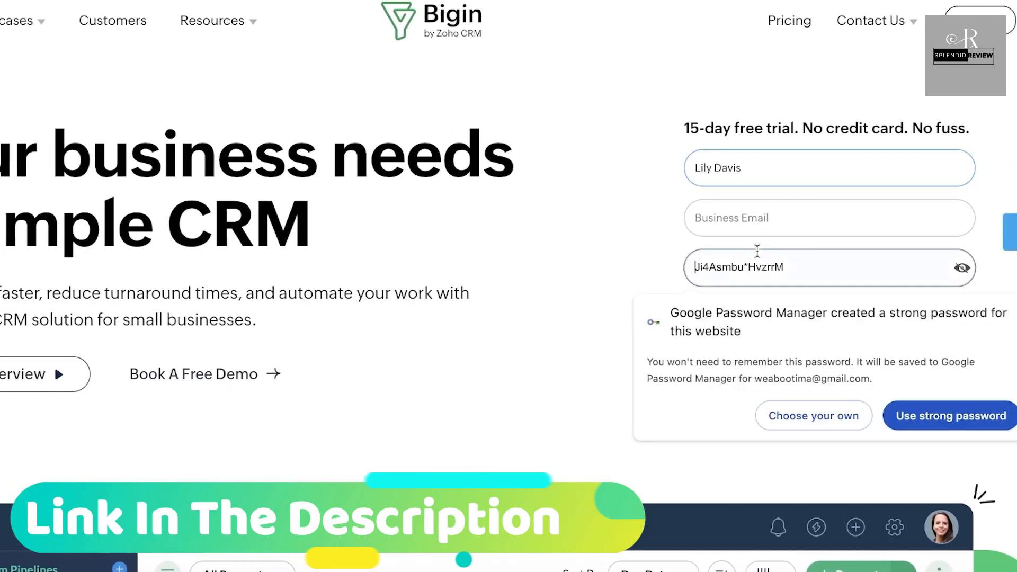
pyautogui.click(785, 224)
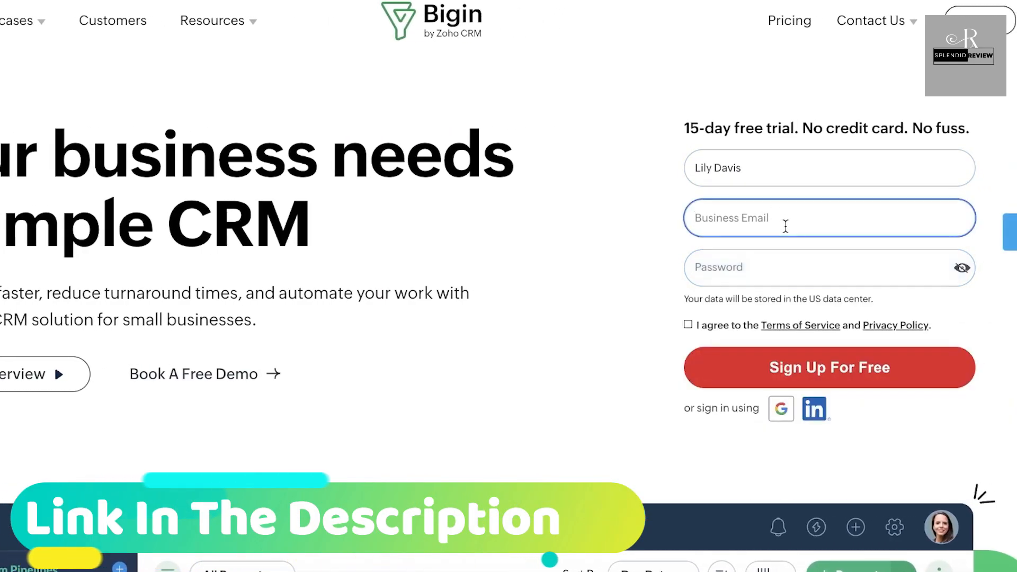
pyautogui.write('the')
pyautogui.press('BackSpace')
pyautogui.press('BackSpace')
pyautogui.press('BackSpace')
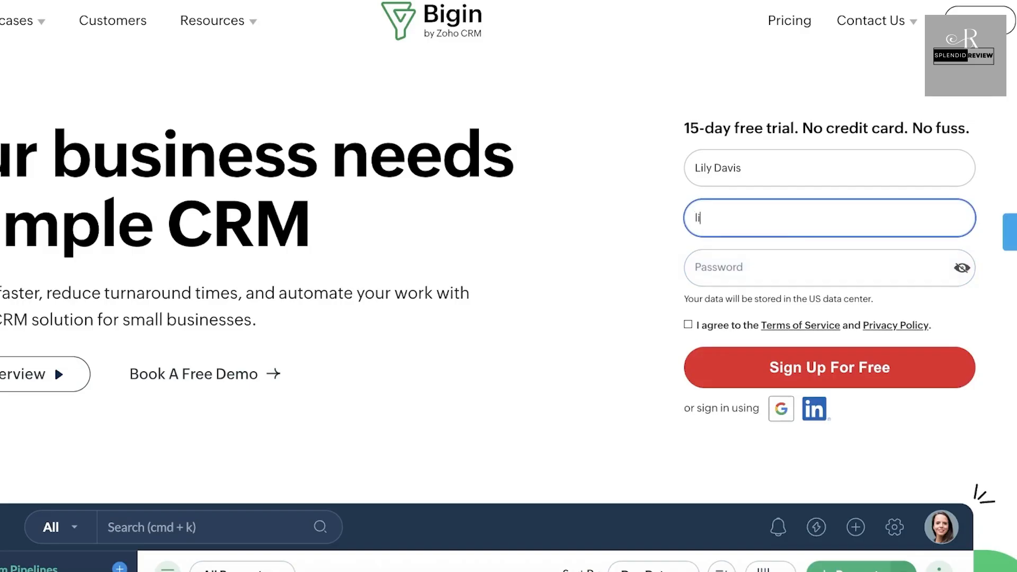
pyautogui.click(758, 256)
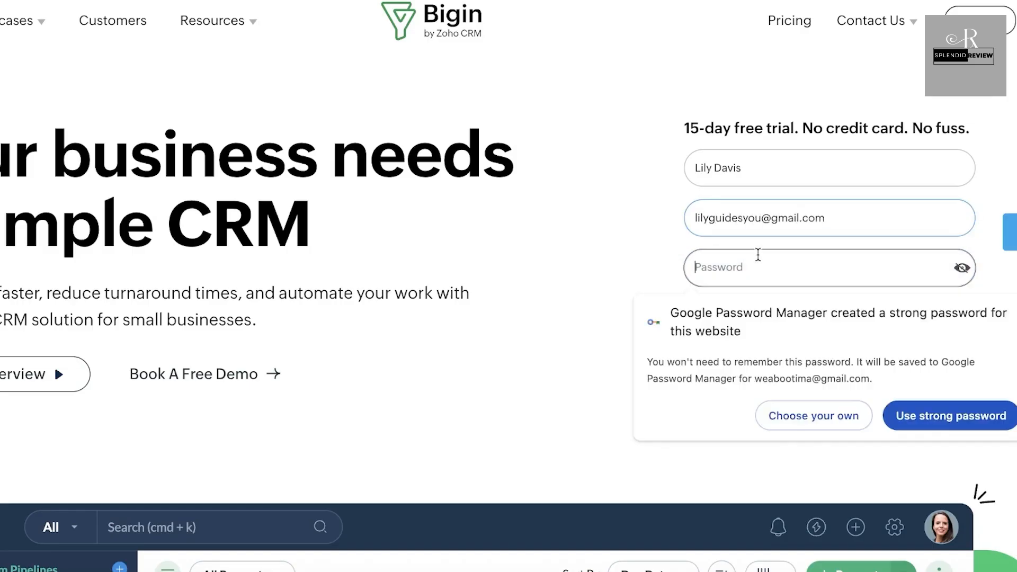
pyautogui.write('•••••')
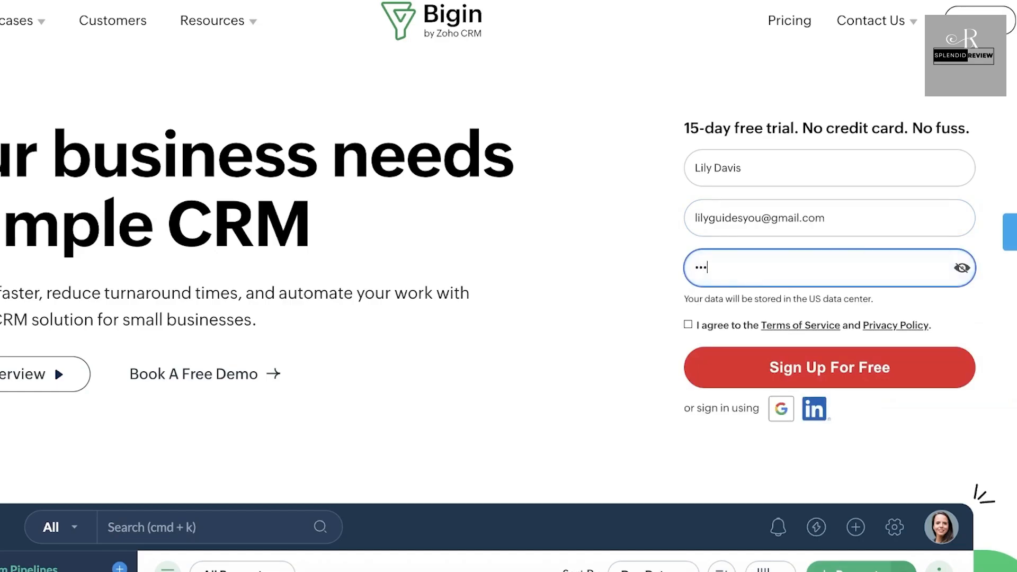
pyautogui.write('••••')
pyautogui.click(691, 324)
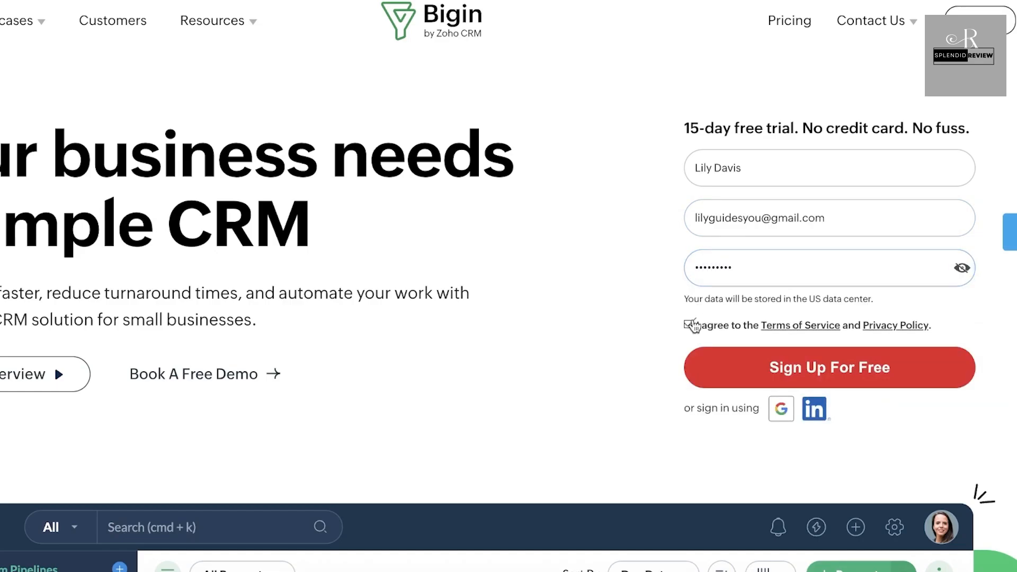
# Step: Submit the sign-up, then change the e-mail's username and resubmit after the already-registered warning
pyautogui.click(761, 371)
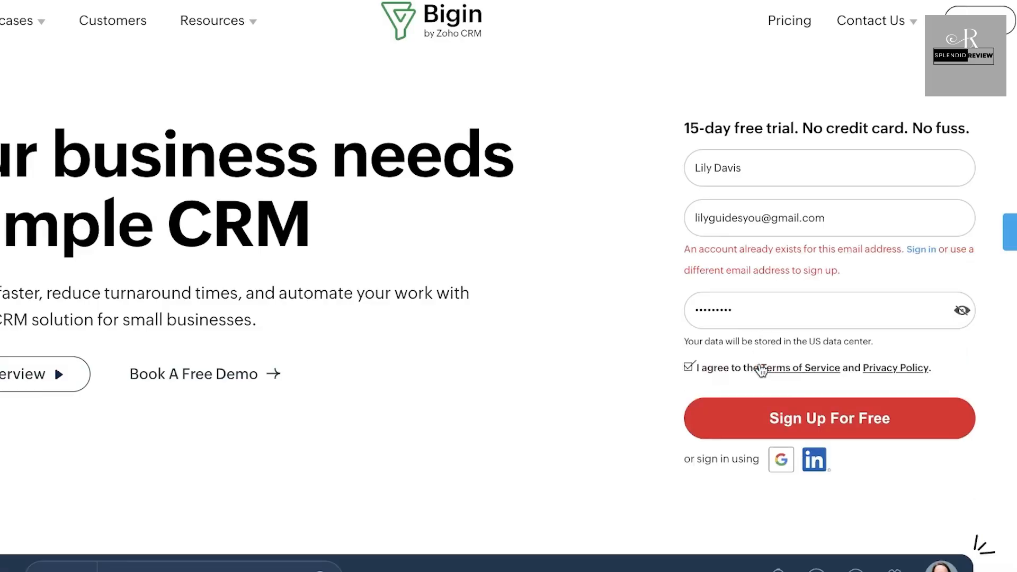
pyautogui.moveTo(762, 217); pyautogui.dragTo(653, 209)
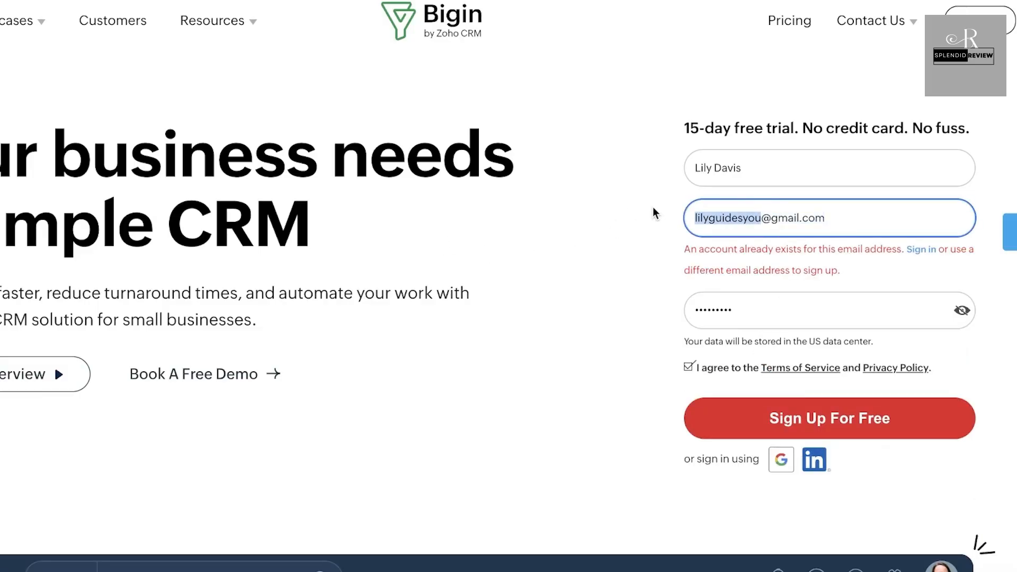
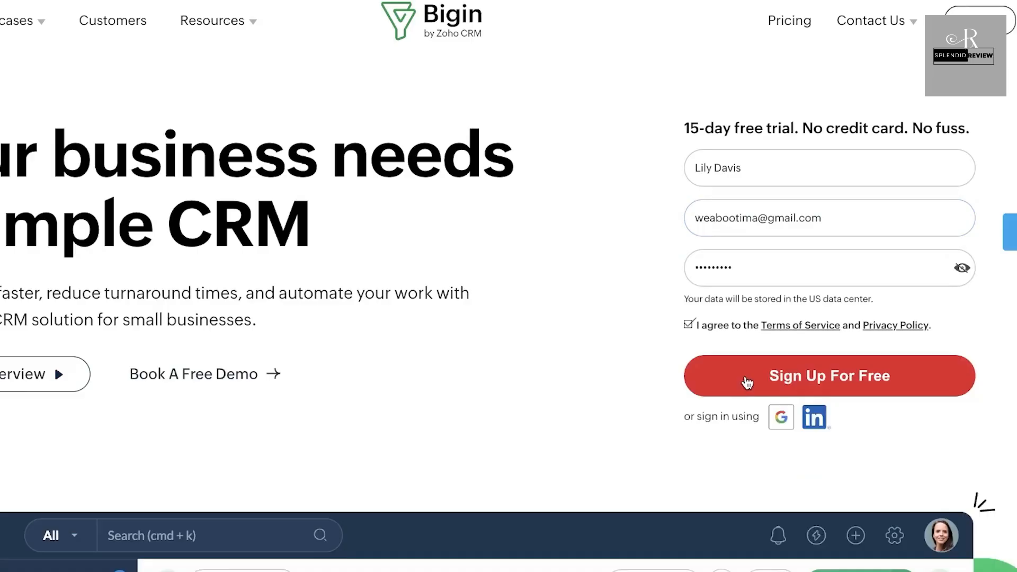
pyautogui.click(747, 382)
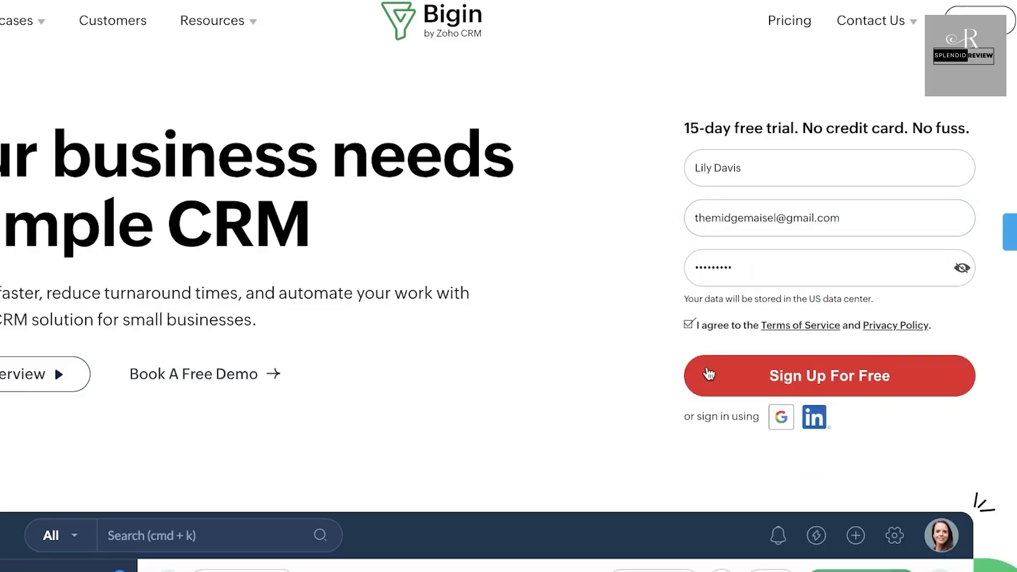
pyautogui.click(709, 371)
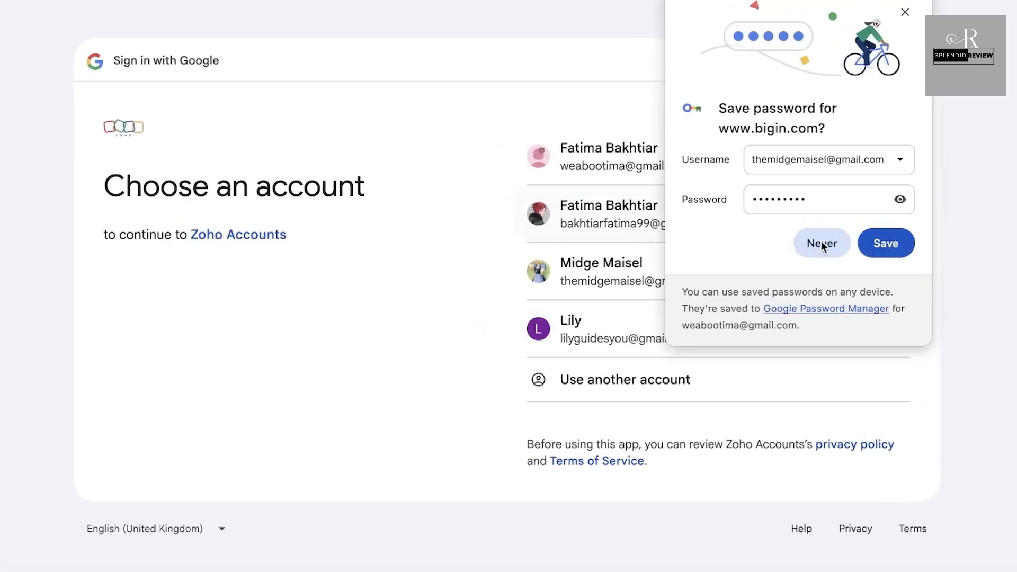
# Step: Continue with Google, link it to the existing Zoho account, and sign in with the account password
pyautogui.click(823, 241)
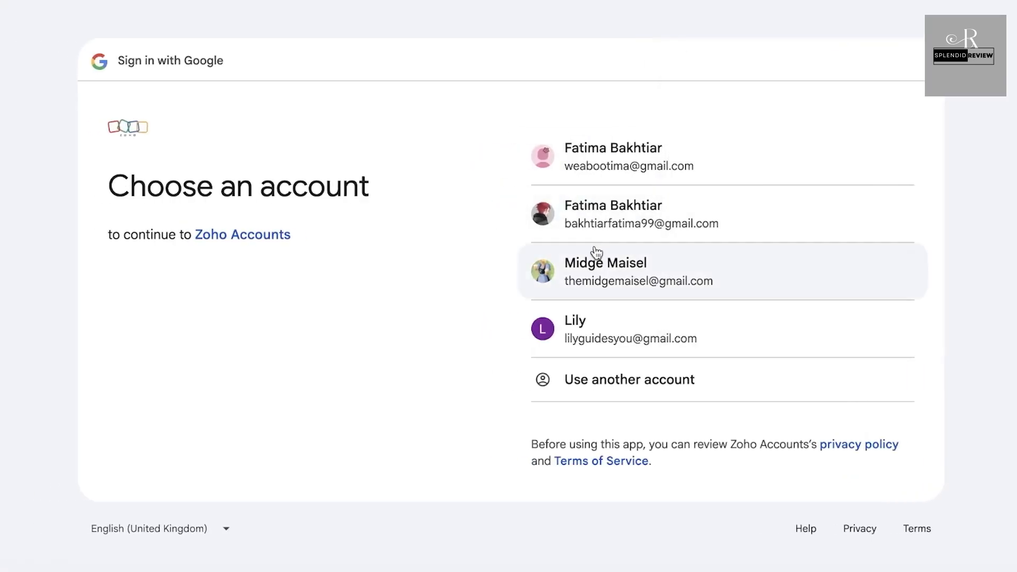
pyautogui.click(617, 222)
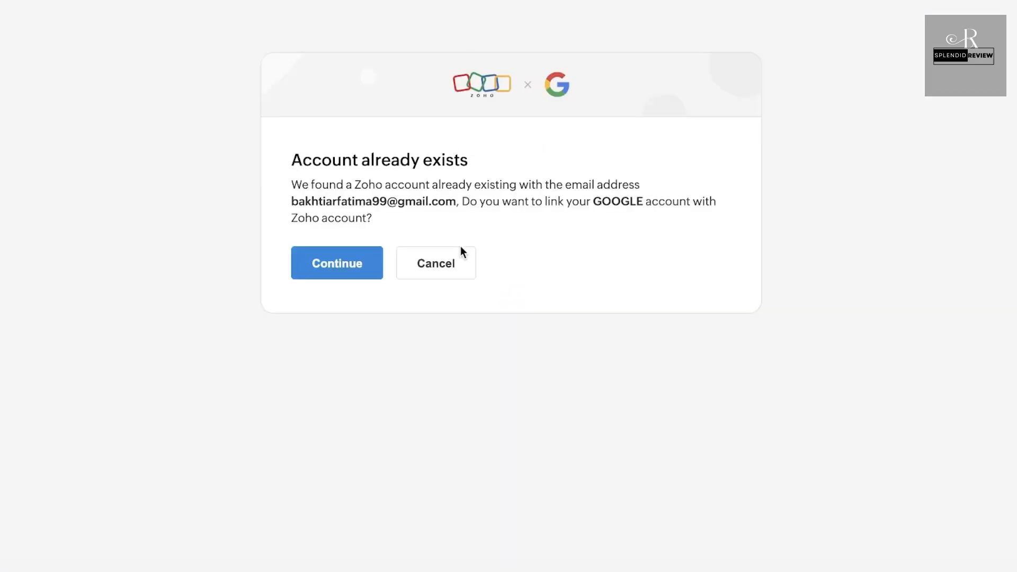
pyautogui.click(350, 260)
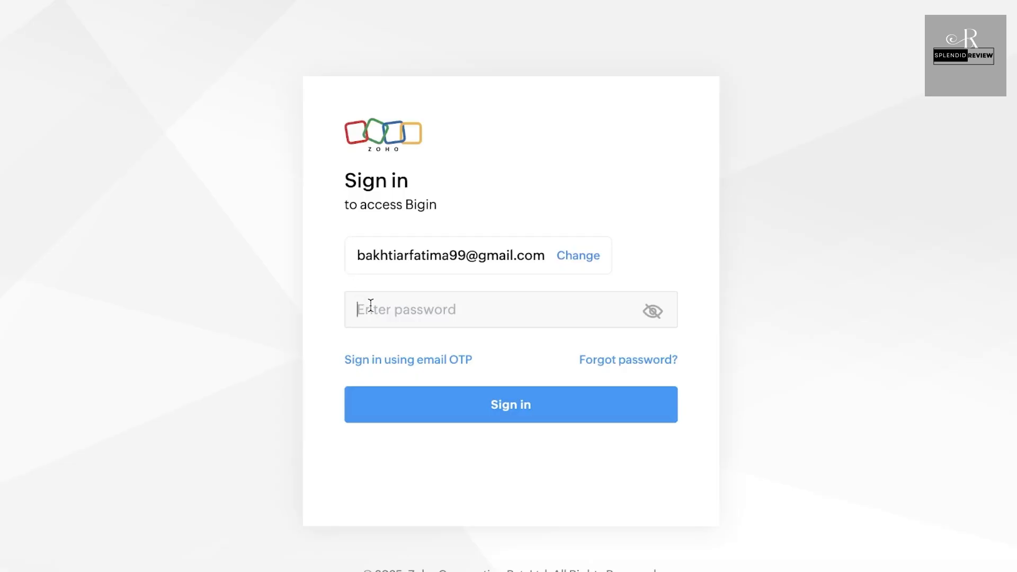
pyautogui.click(374, 309)
pyautogui.write('•••••••••')
pyautogui.press('Return')
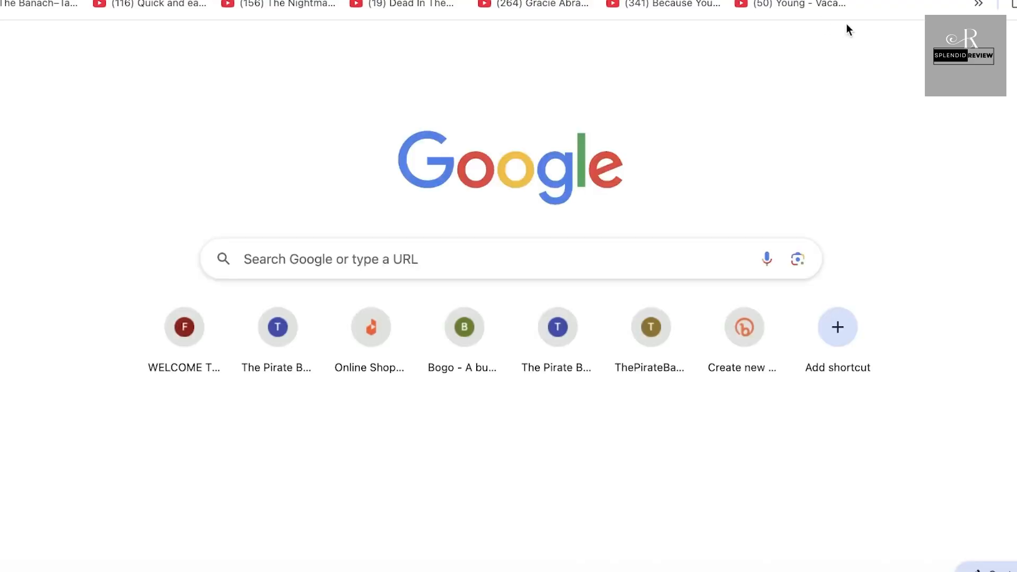
# Step: Open the Zoho sign-in verification email in the Gmail inbox
pyautogui.write('gm')
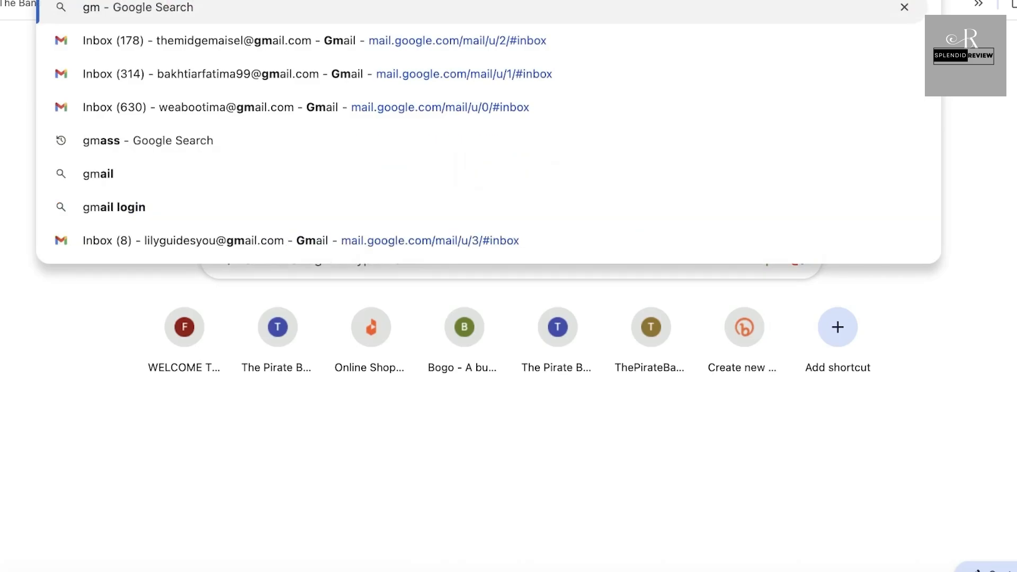
pyautogui.click(620, 84)
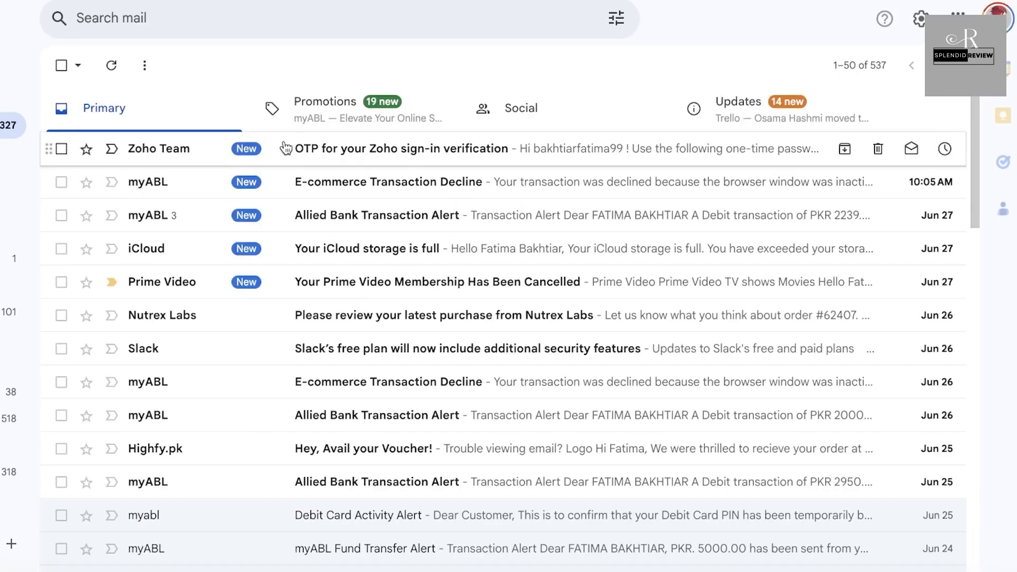
pyautogui.click(374, 149)
# Step: Copy the one-time code from the email and paste it into Zoho's code entry
pyautogui.doubleClick(150, 376)
pyautogui.rightClick(150, 376)
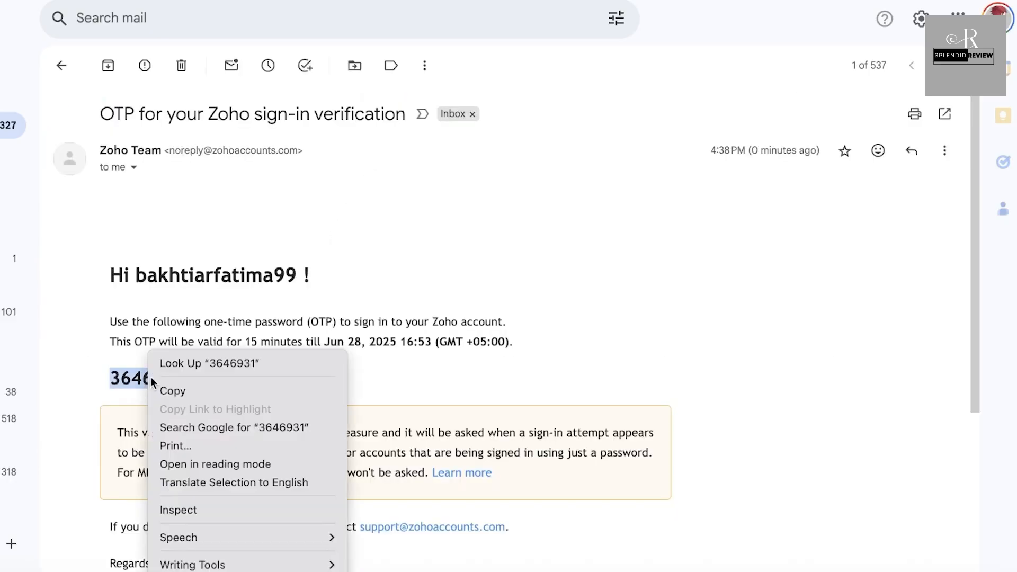
pyautogui.click(169, 393)
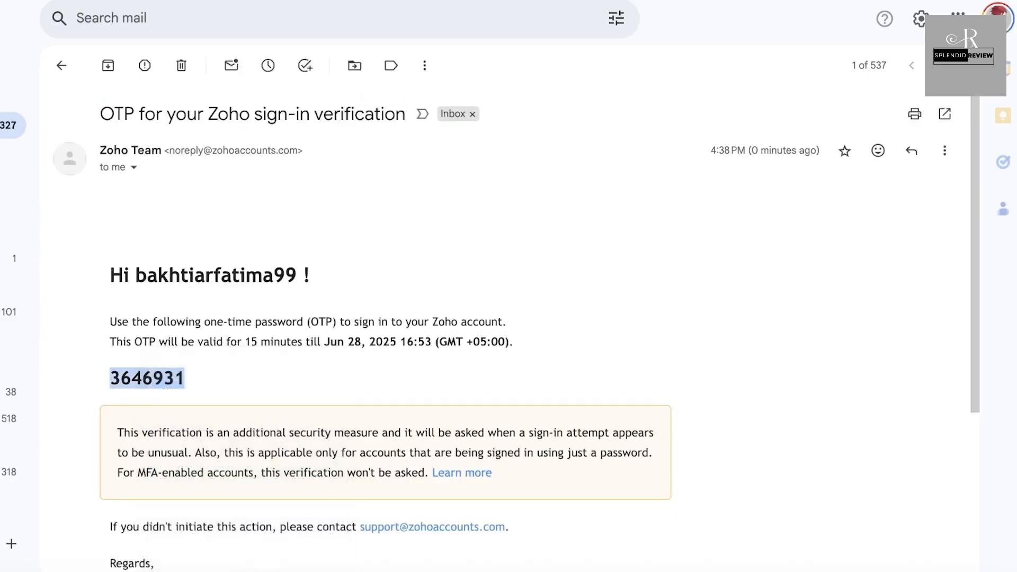
pyautogui.rightClick(452, 305)
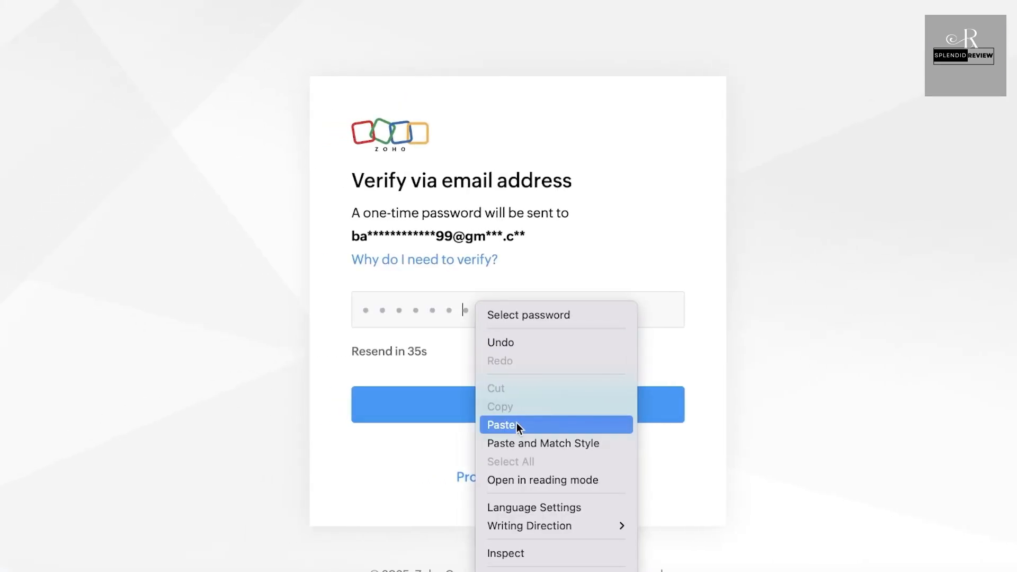
pyautogui.click(516, 425)
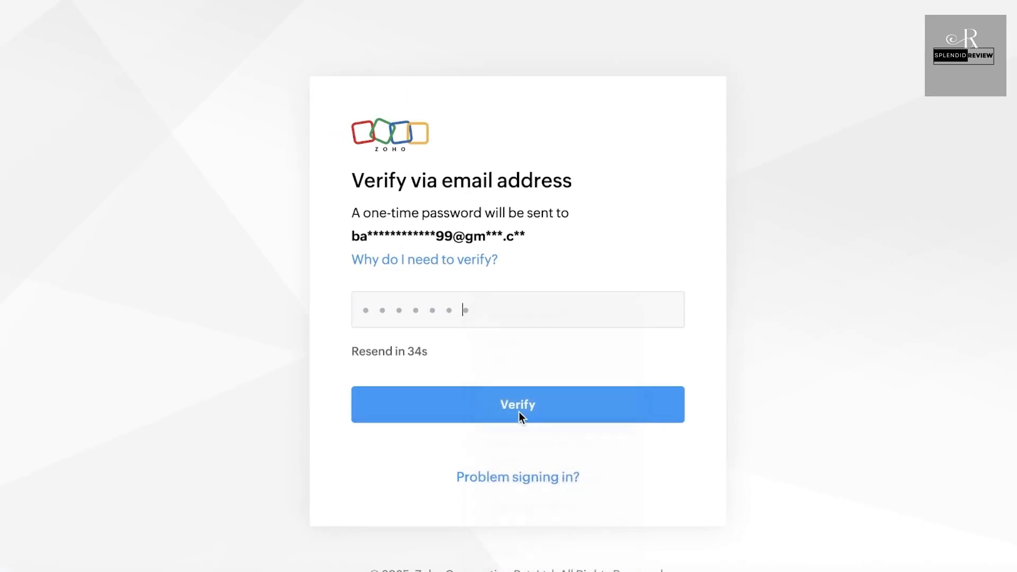
# Step: Fix the pasted one-time code and verify it, accept Zoho's updated terms, and link Google
pyautogui.click(500, 314)
pyautogui.press('BackSpace')
pyautogui.hotkey('ctrl', 'v')
pyautogui.click(500, 408)
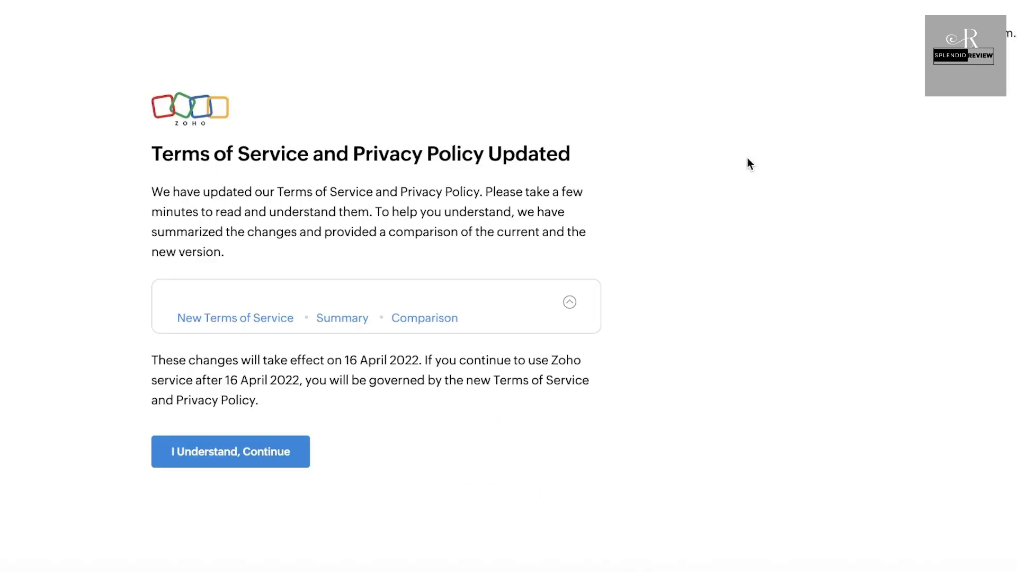
pyautogui.click(268, 452)
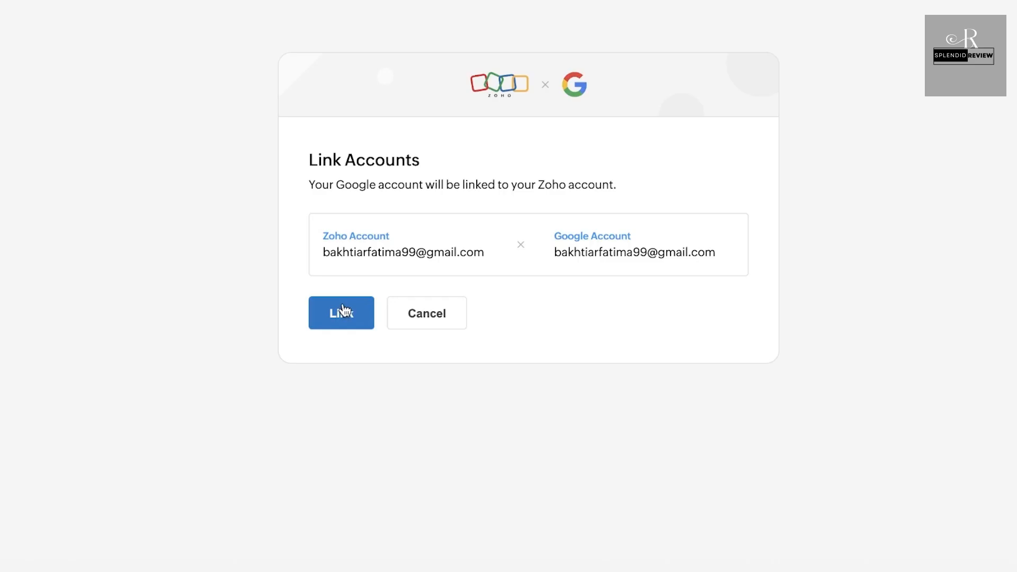
pyautogui.click(342, 306)
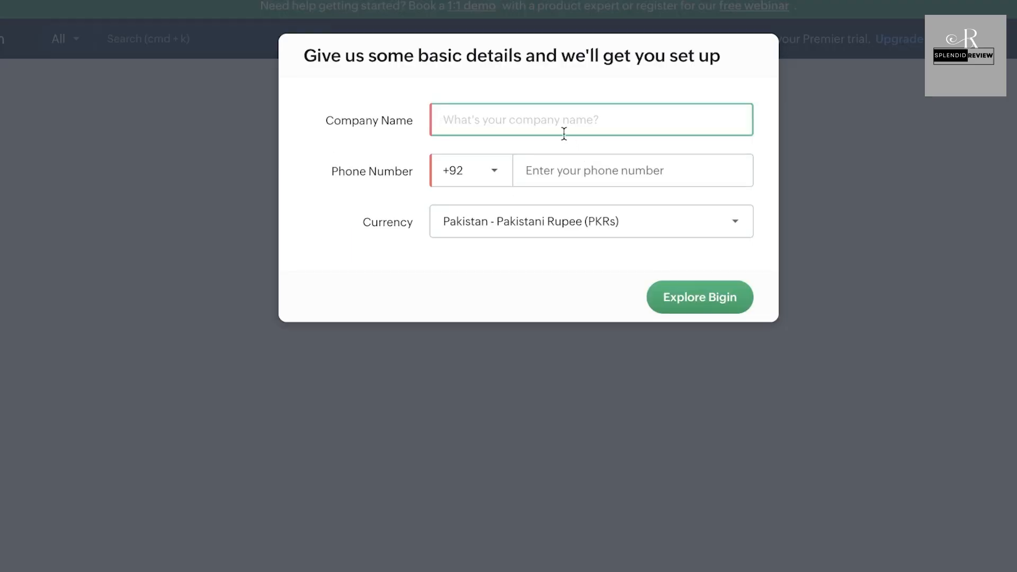
# Step: Enter company name 'Spencer' and a phone number, keep the PKR currency, and enter Bigin
pyautogui.write('SSpen')
pyautogui.press('BackSpace')
pyautogui.press('BackSpace')
pyautogui.press('BackSpace')
pyautogui.press('BackSpace')
pyautogui.write('pen')
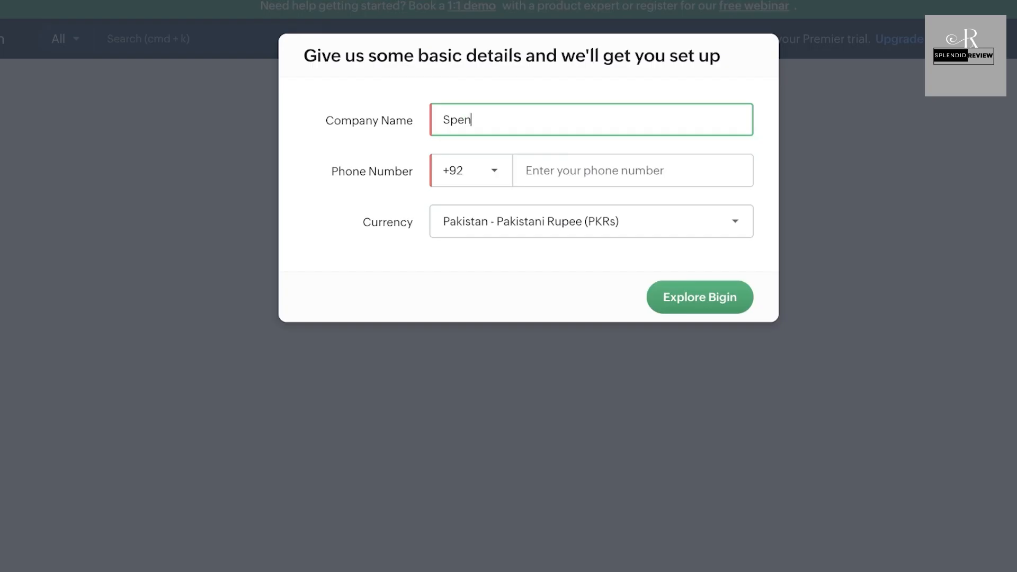
pyautogui.write('cer')
pyautogui.click(615, 157)
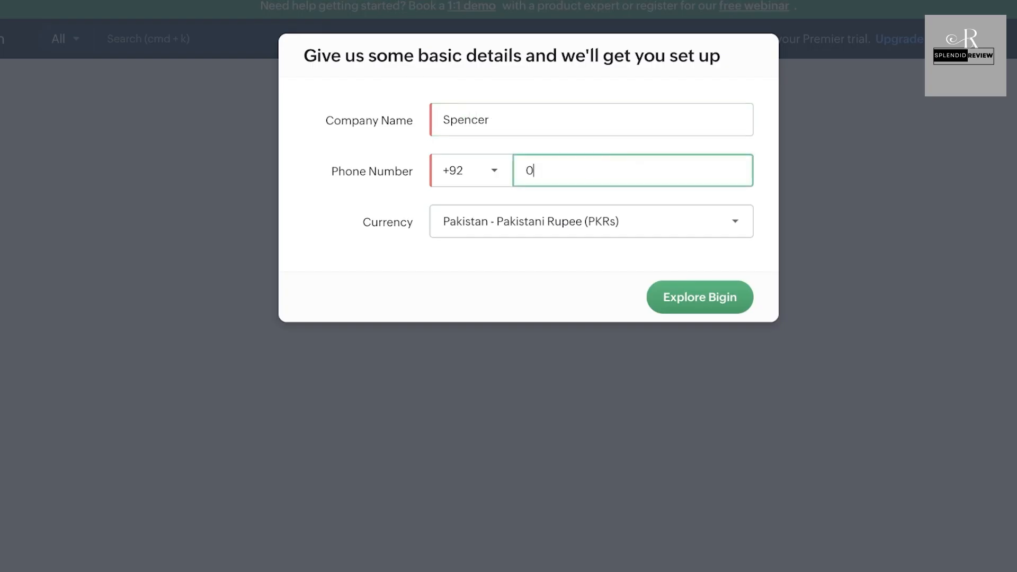
pyautogui.click(661, 297)
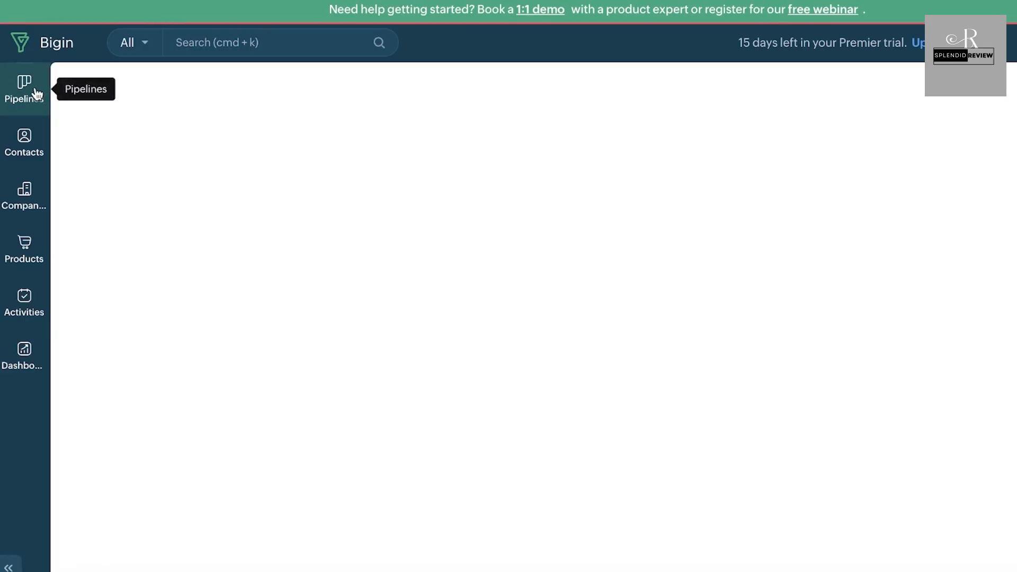
# Step: Open Contacts showing the Zylker Corp sample contact and reveal the contact import options
pyautogui.click(24, 138)
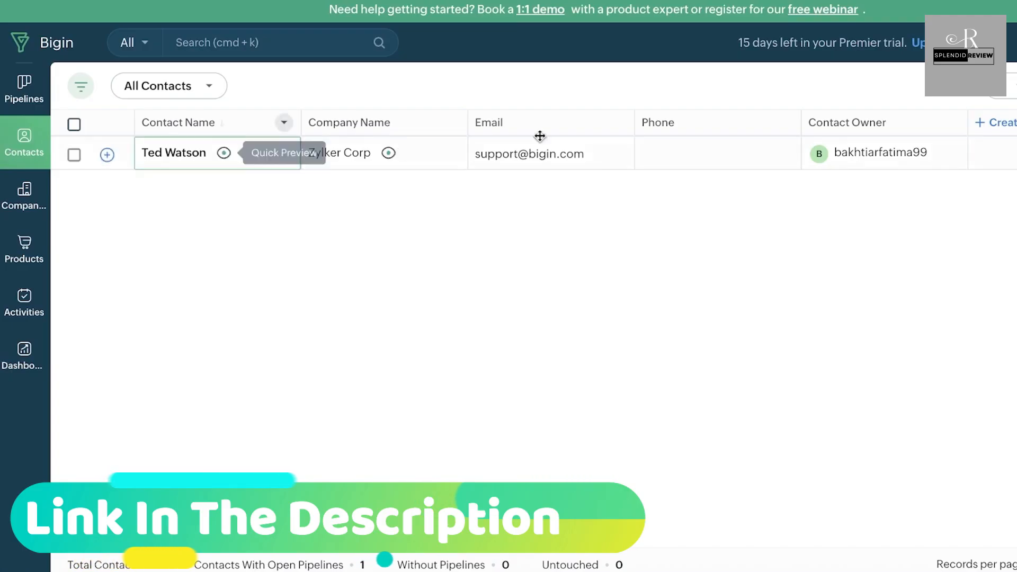
pyautogui.click(959, 85)
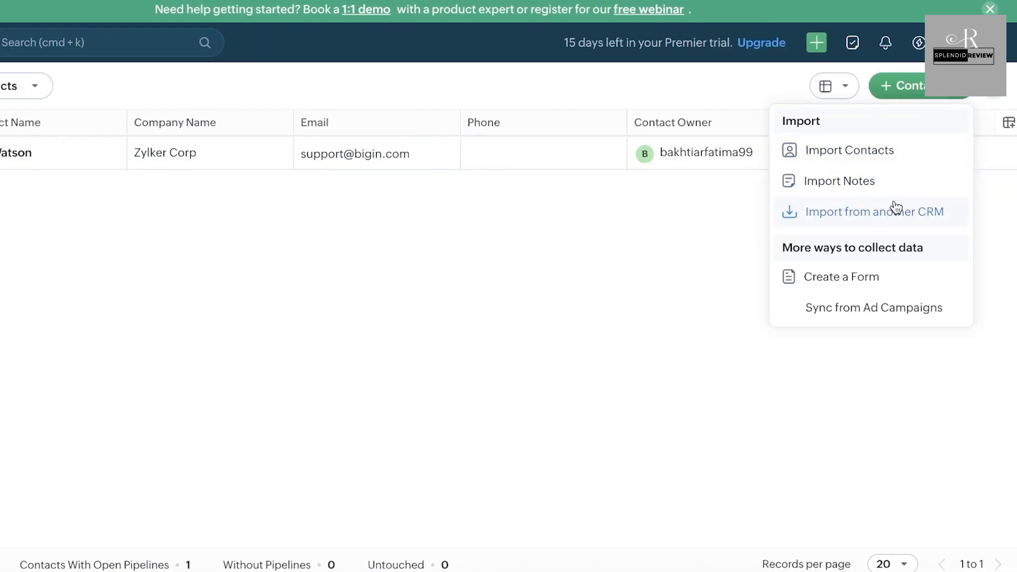
# Step: Create and save a contact that has only a last name
pyautogui.click(912, 85)
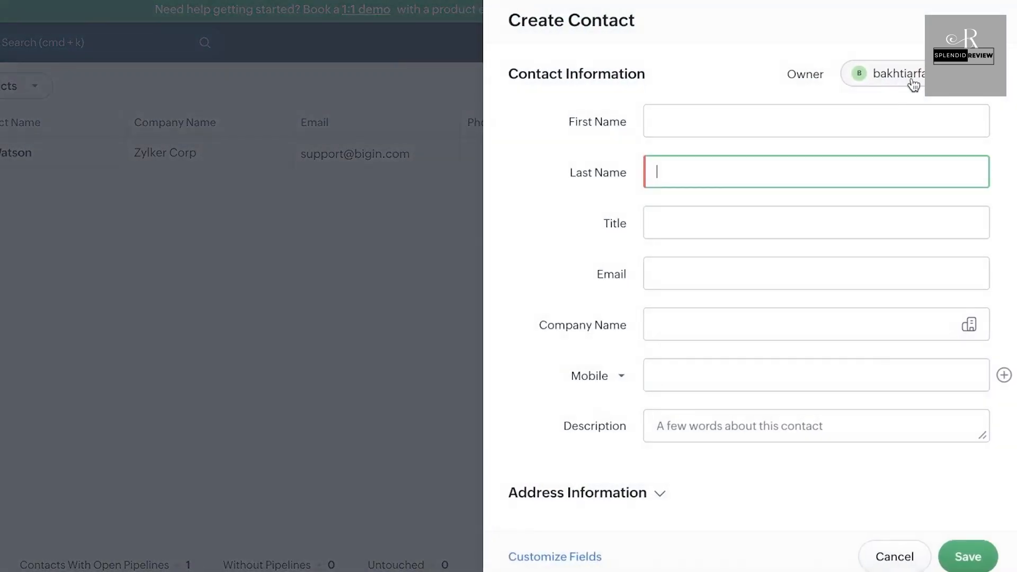
pyautogui.write('k')
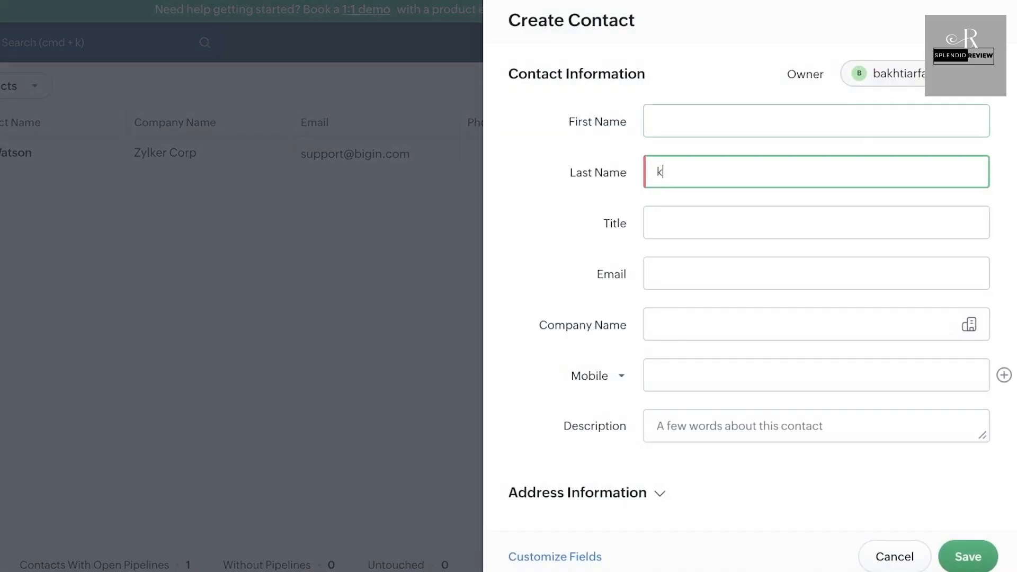
pyautogui.write('atie')
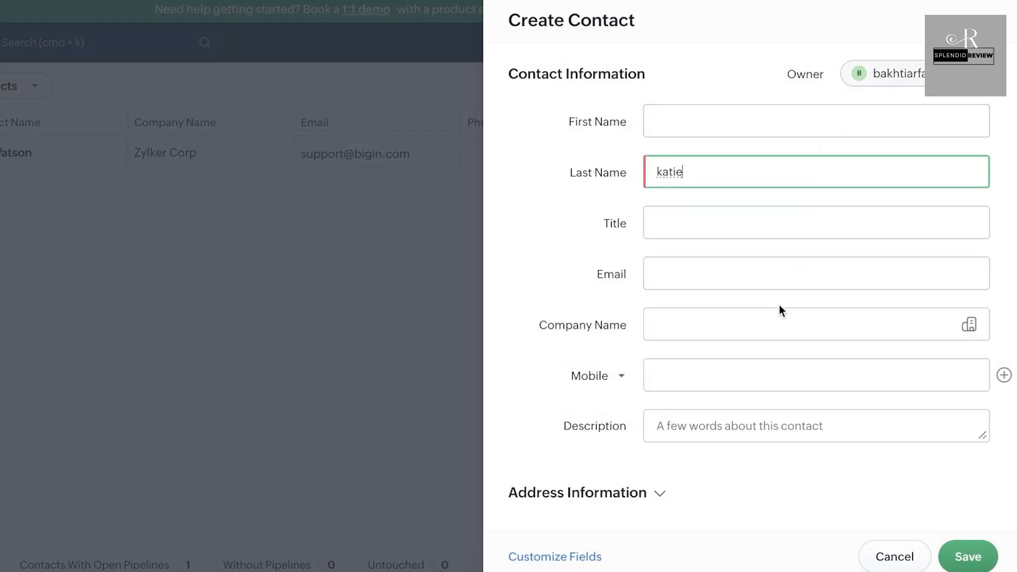
pyautogui.click(953, 556)
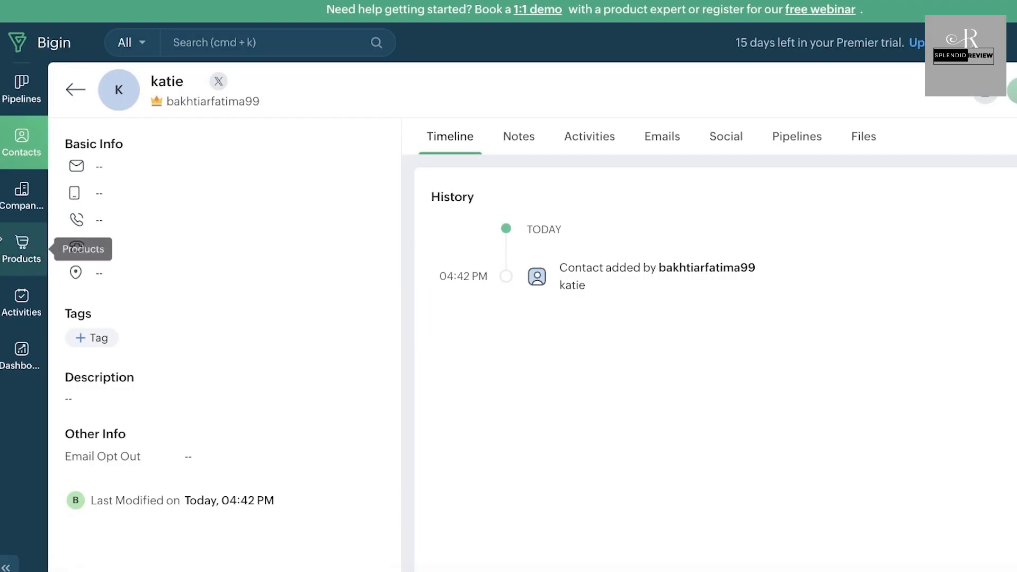
# Step: Add a single-line text field labelled 'Type' to the Contacts list
pyautogui.click(7, 147)
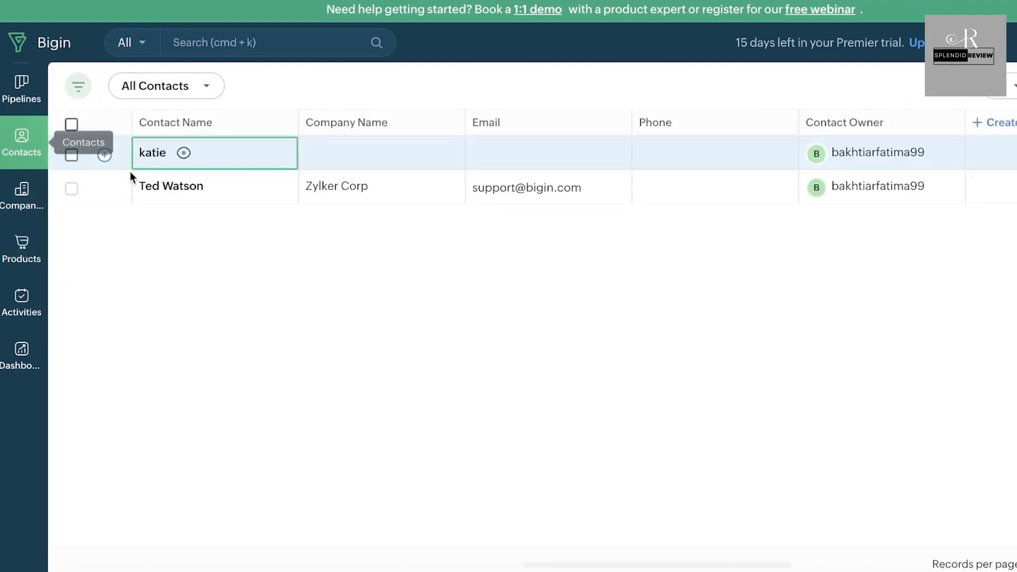
pyautogui.click(1001, 122)
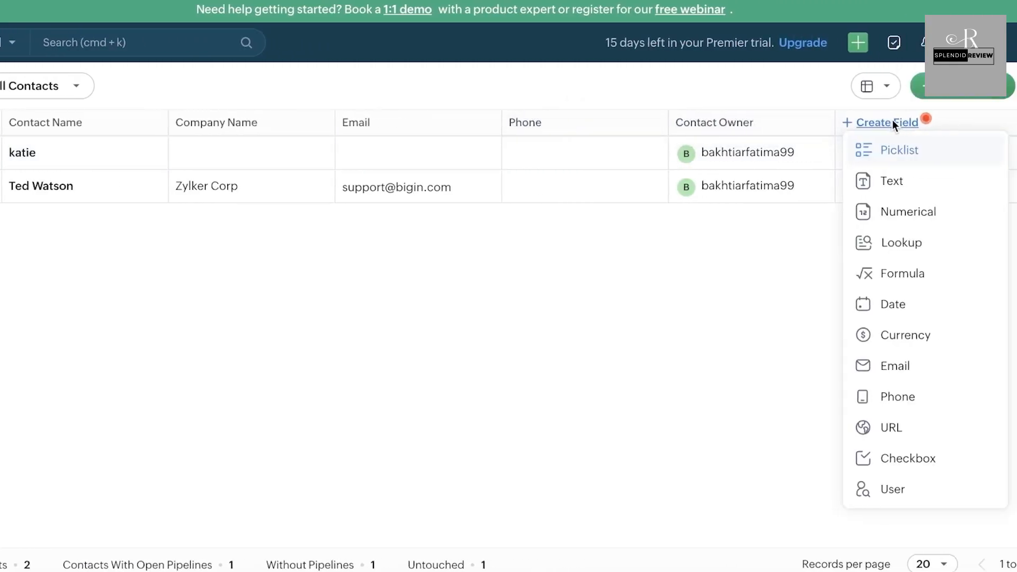
pyautogui.click(873, 186)
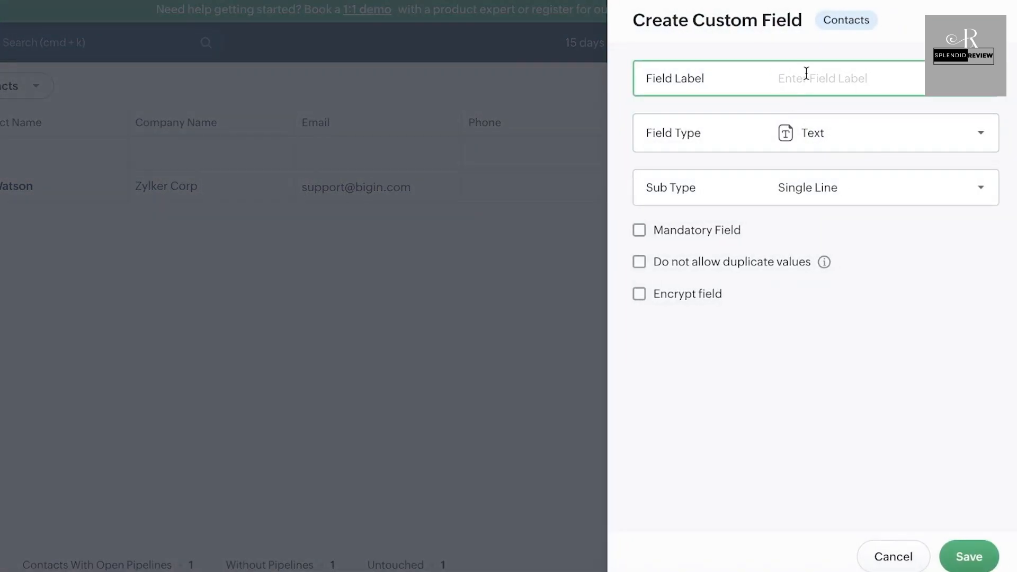
pyautogui.write('Type')
pyautogui.click(940, 155)
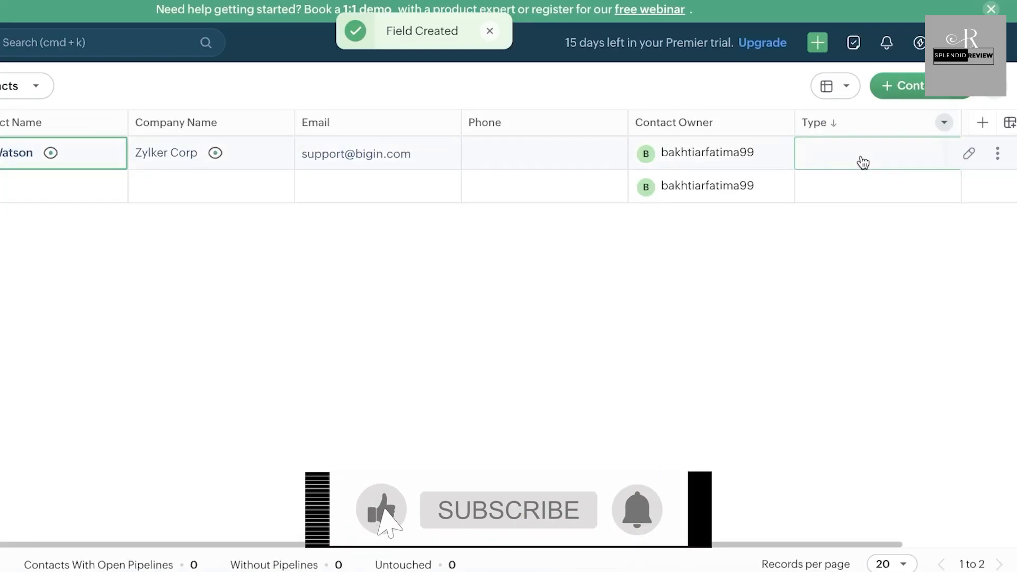
# Step: Enter 'Customer' in the sample contact's Type cell and save it, dismissing the editing hints
pyautogui.click(762, 152)
pyautogui.click(862, 274)
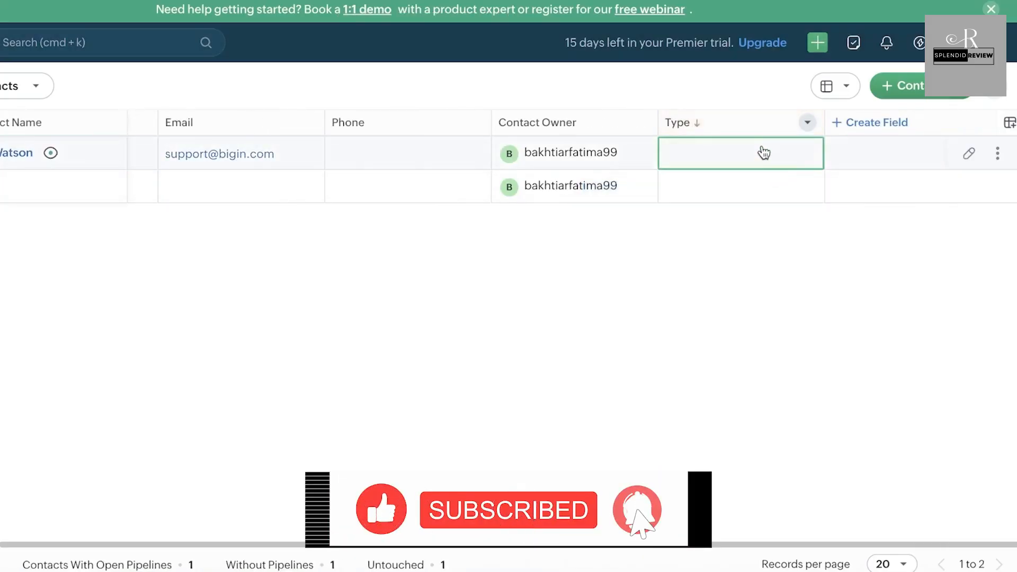
pyautogui.doubleClick(764, 152)
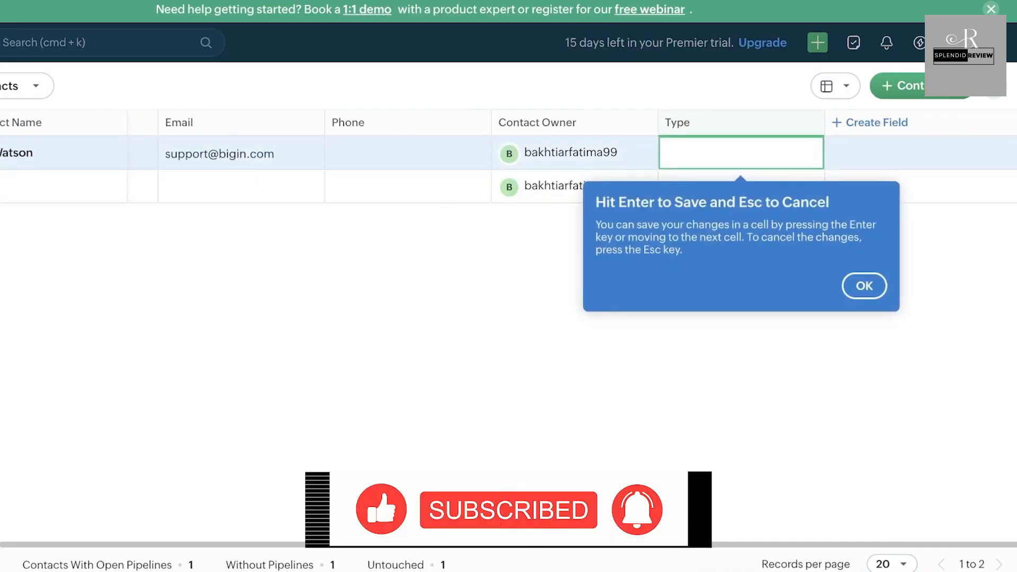
pyautogui.write('Customer')
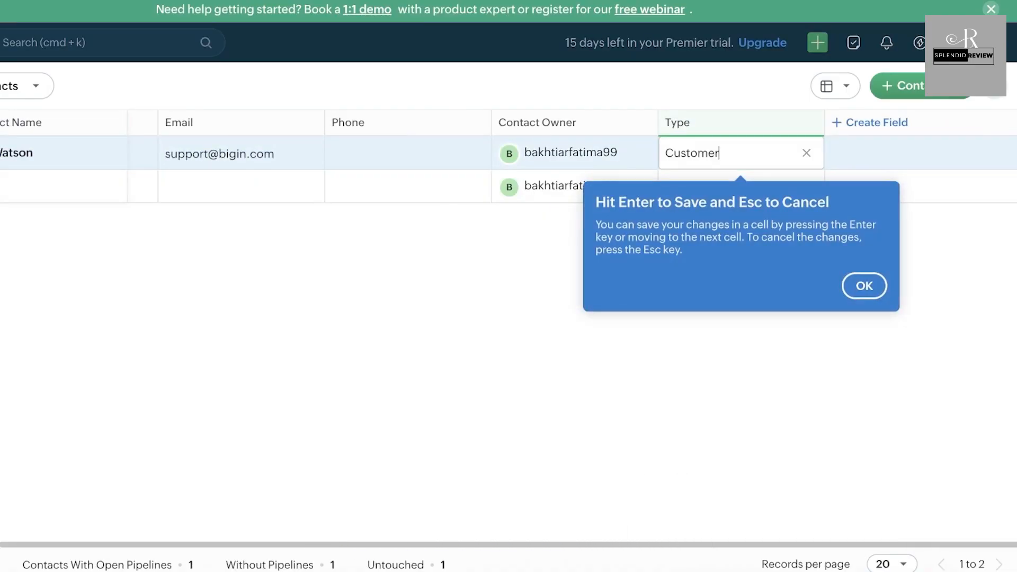
pyautogui.click(868, 286)
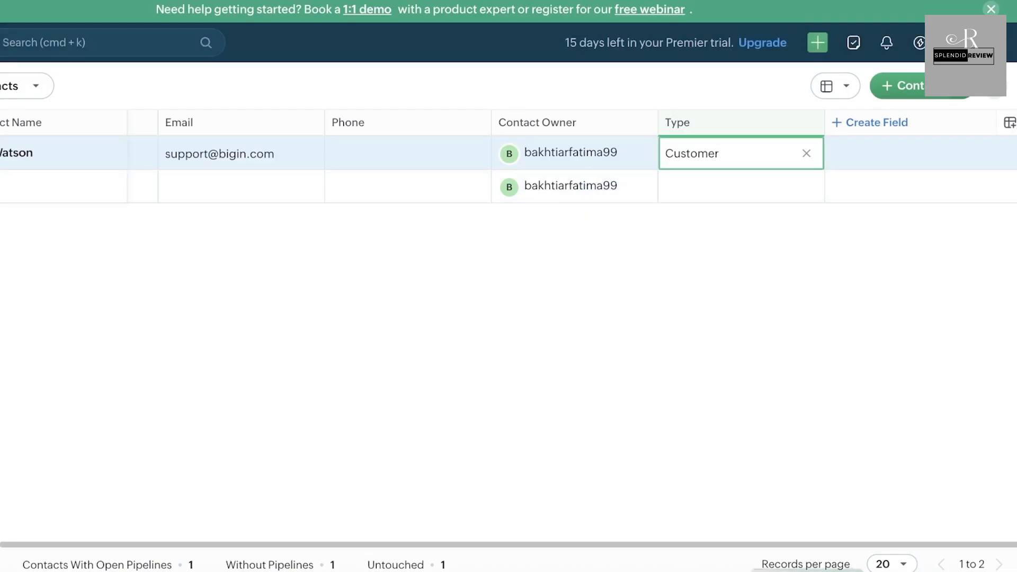
pyautogui.press('Return')
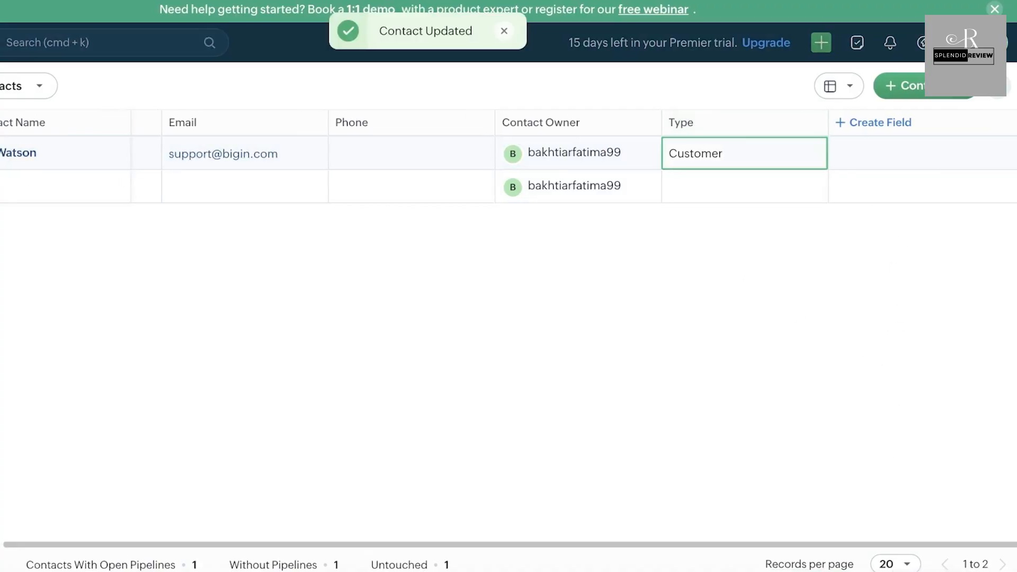
pyautogui.click(24, 202)
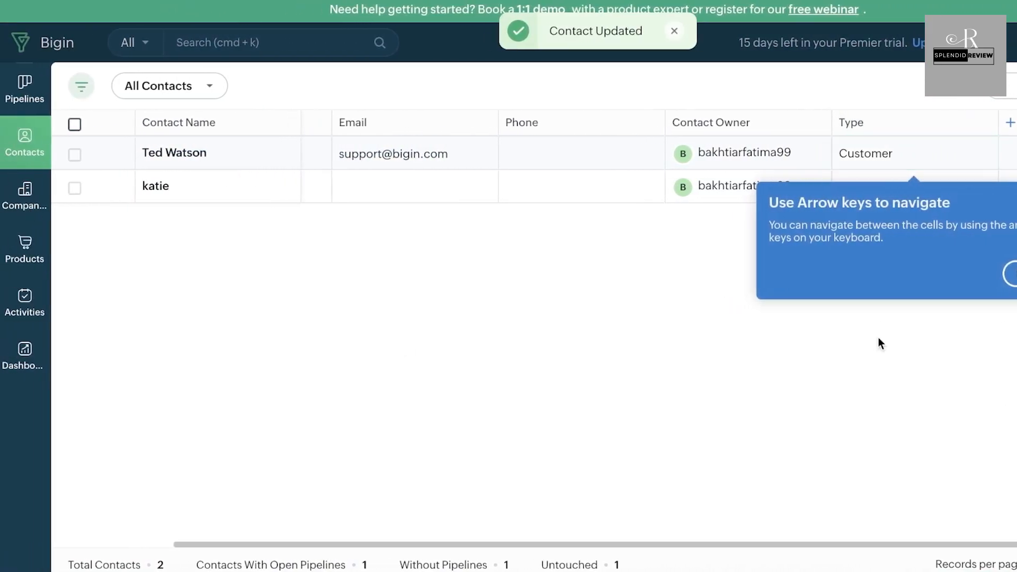
pyautogui.click(1008, 277)
# Step: In Companies, add a company named 'polkadot', save it and open its record
pyautogui.click(24, 204)
pyautogui.click(25, 204)
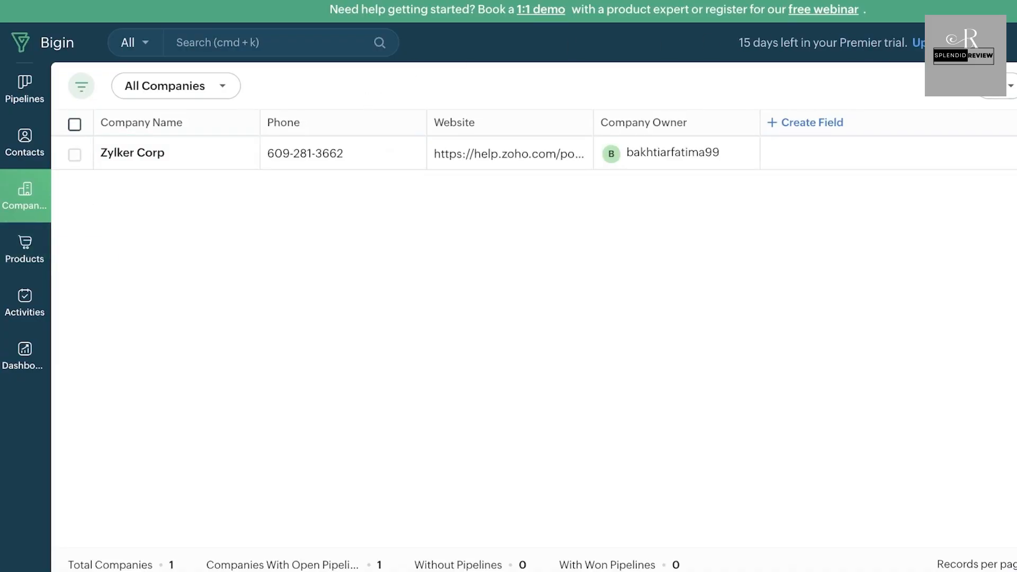
pyautogui.click(877, 95)
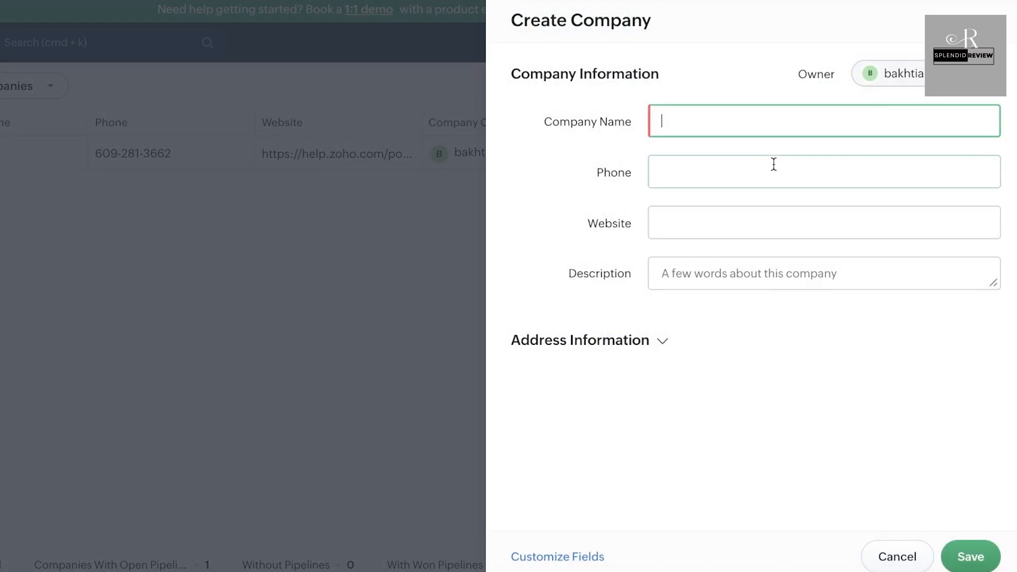
pyautogui.write('polkadot')
pyautogui.click(615, 341)
pyautogui.scroll(-2, 644, 352)
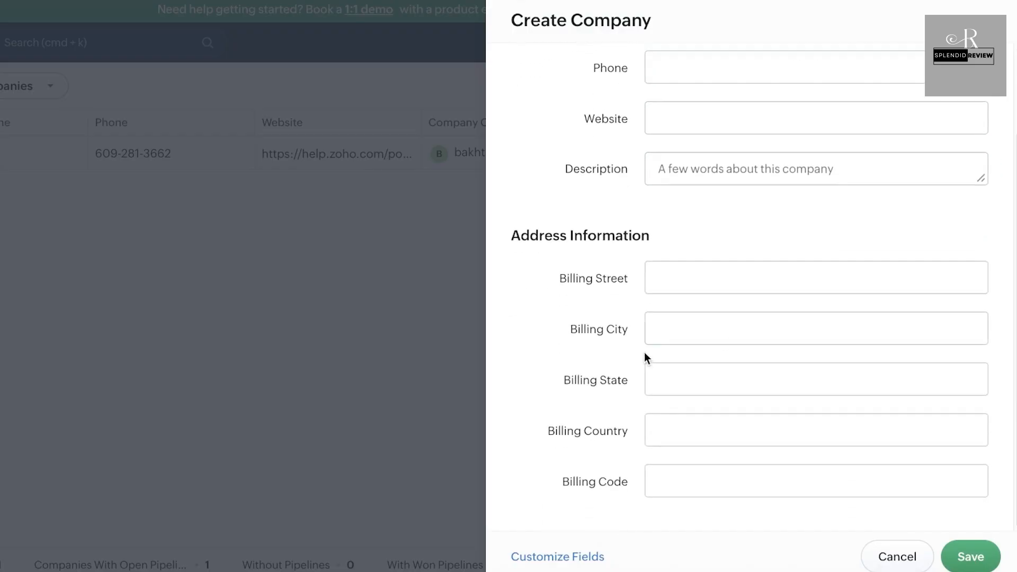
pyautogui.scroll(2, 710, 243)
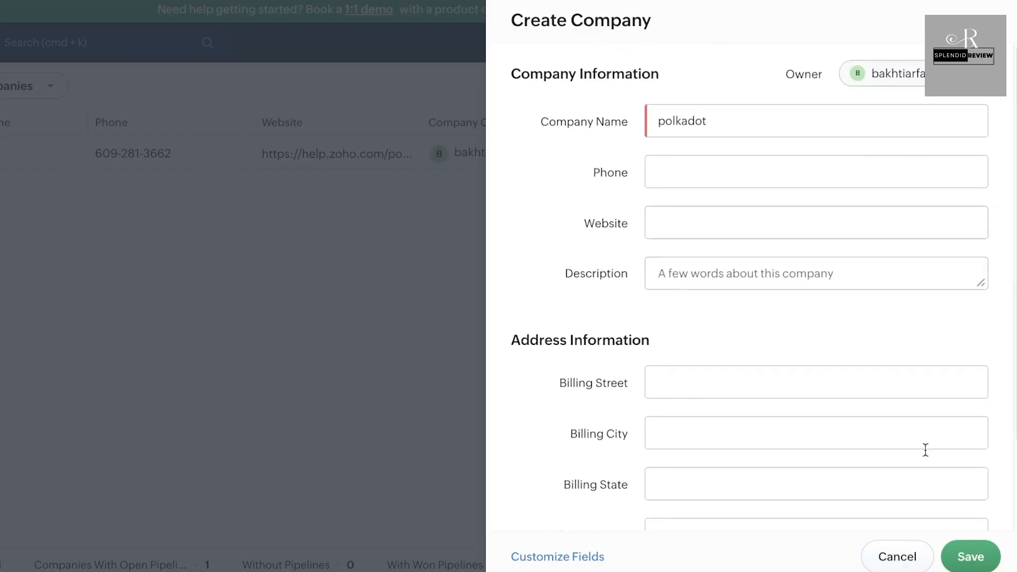
pyautogui.click(967, 554)
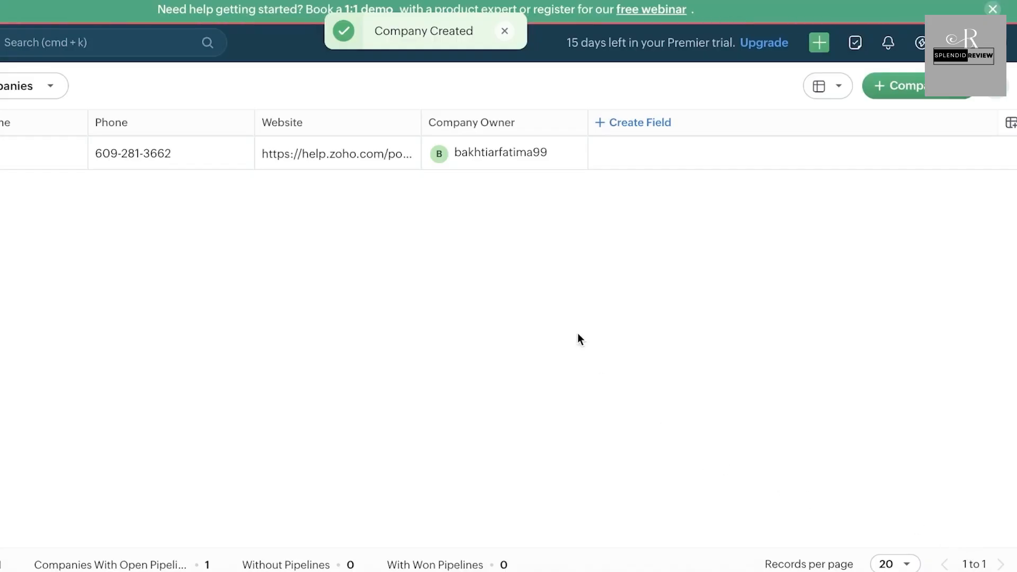
pyautogui.click(654, 151)
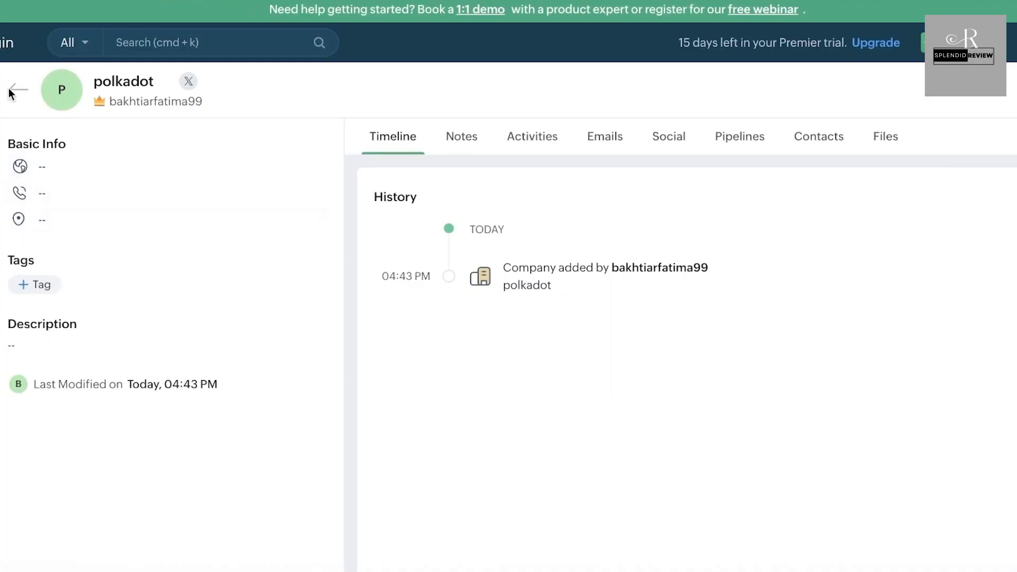
# Step: Return to the Companies list, check polkadot's owner entry, then switch to the empty Products module
pyautogui.click(13, 89)
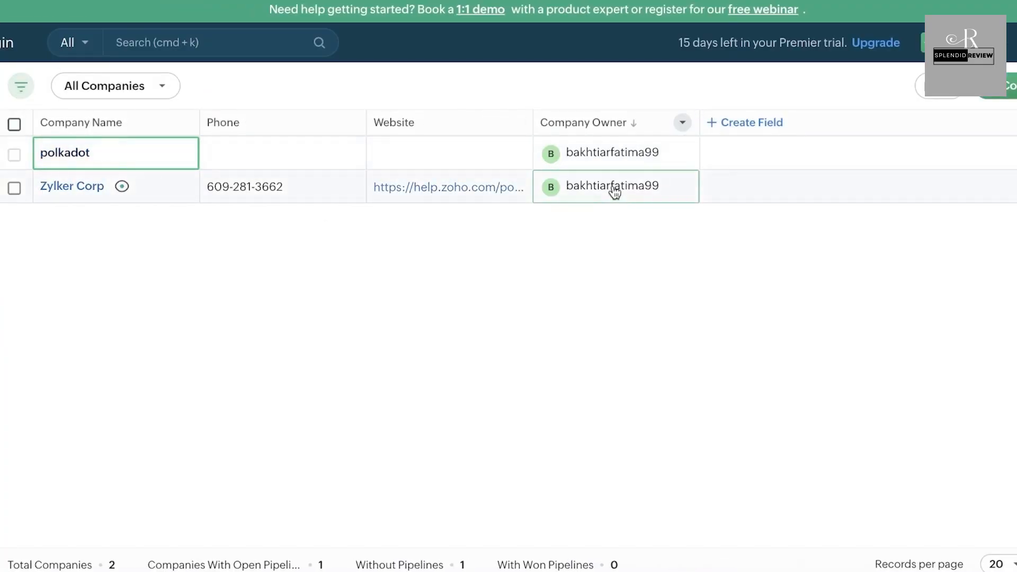
pyautogui.click(613, 153)
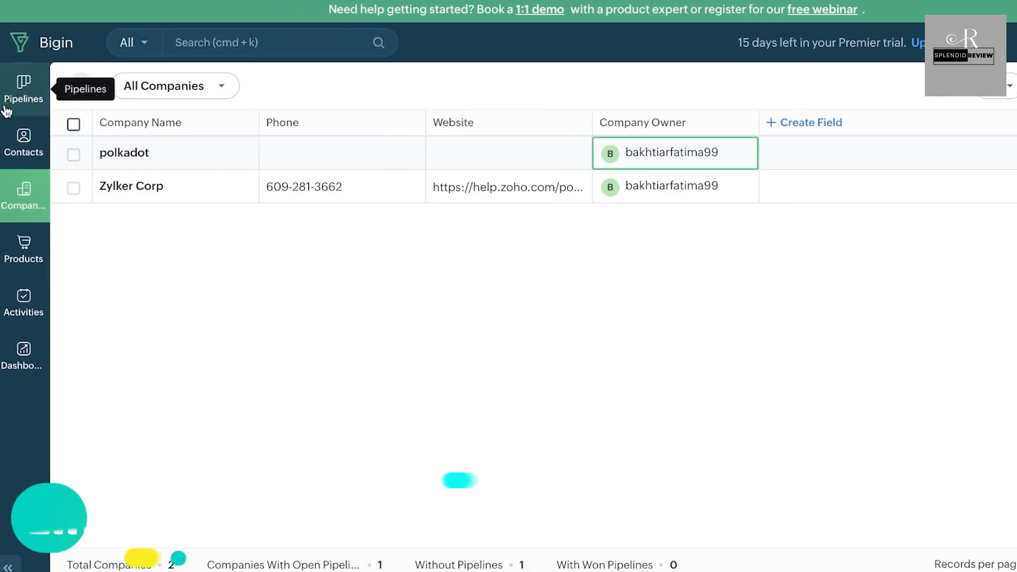
pyautogui.click(36, 253)
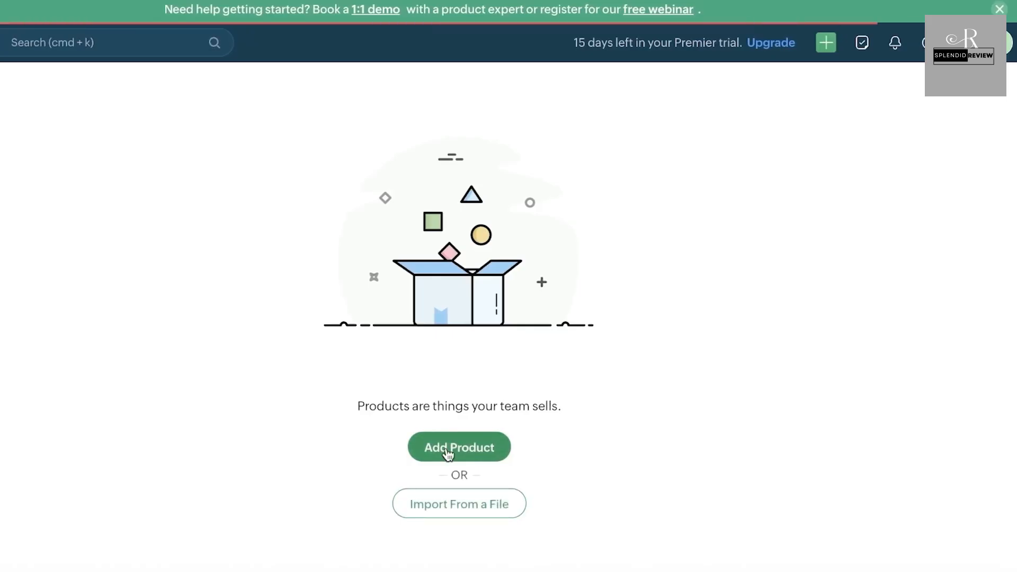
# Step: Start a new product named lipsticks with product code 0009
pyautogui.click(447, 450)
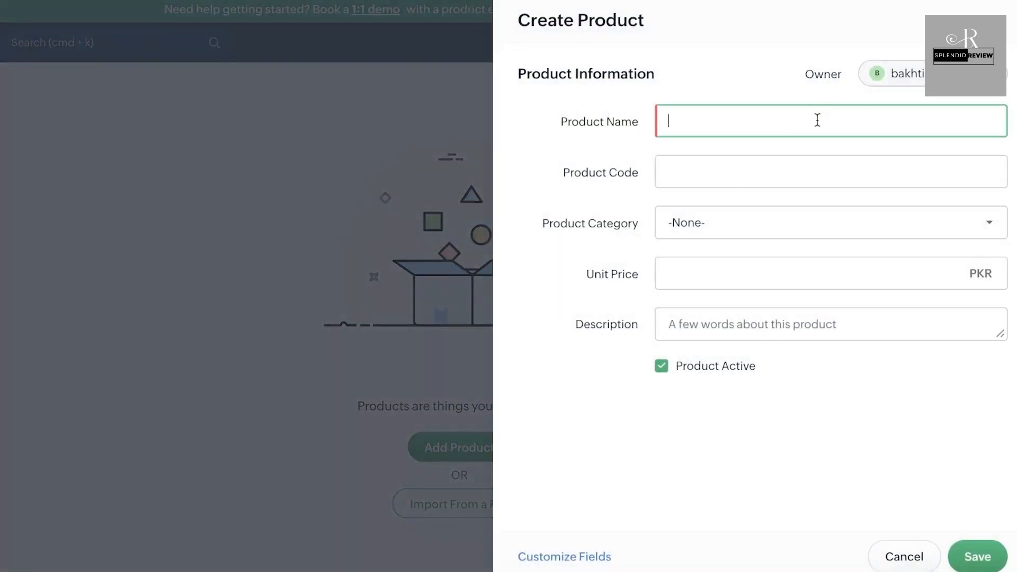
pyautogui.write('lipsticks')
pyautogui.click(792, 171)
pyautogui.write('0')
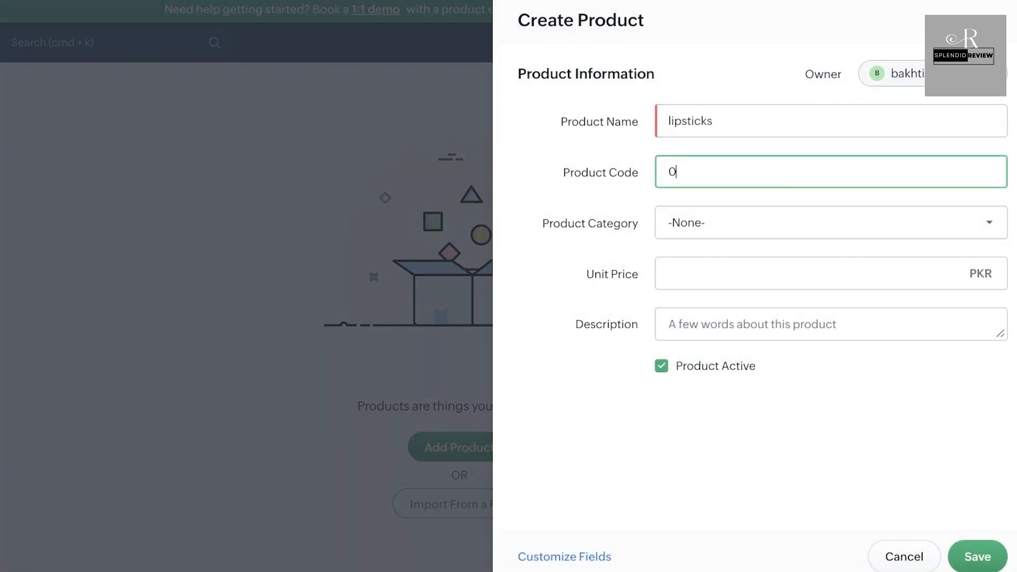
pyautogui.write('009')
# Step: Add a new Makeup option to the Product Category list and save it
pyautogui.click(749, 227)
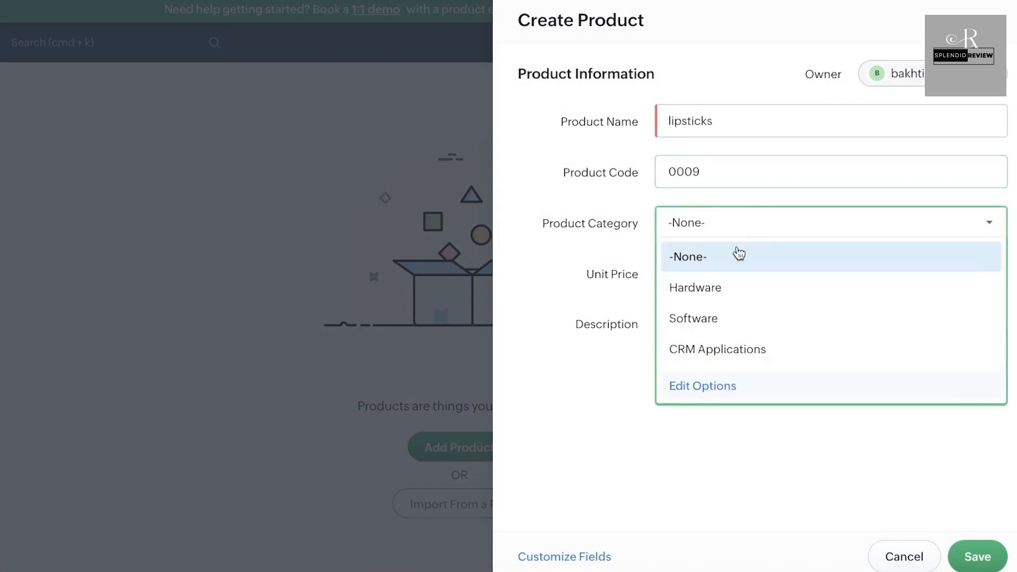
pyautogui.click(700, 384)
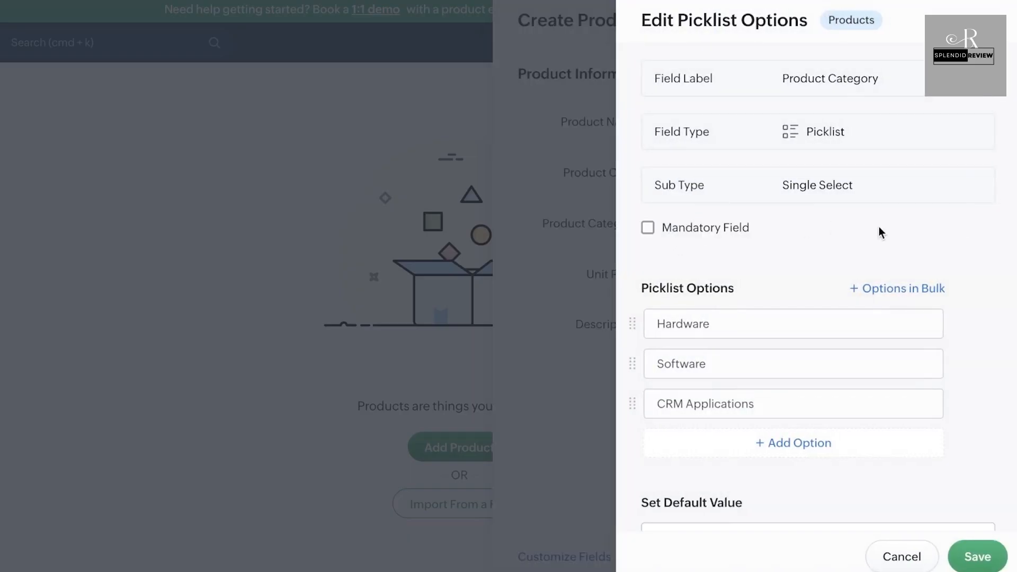
pyautogui.scroll(-1, 881, 233)
pyautogui.click(729, 401)
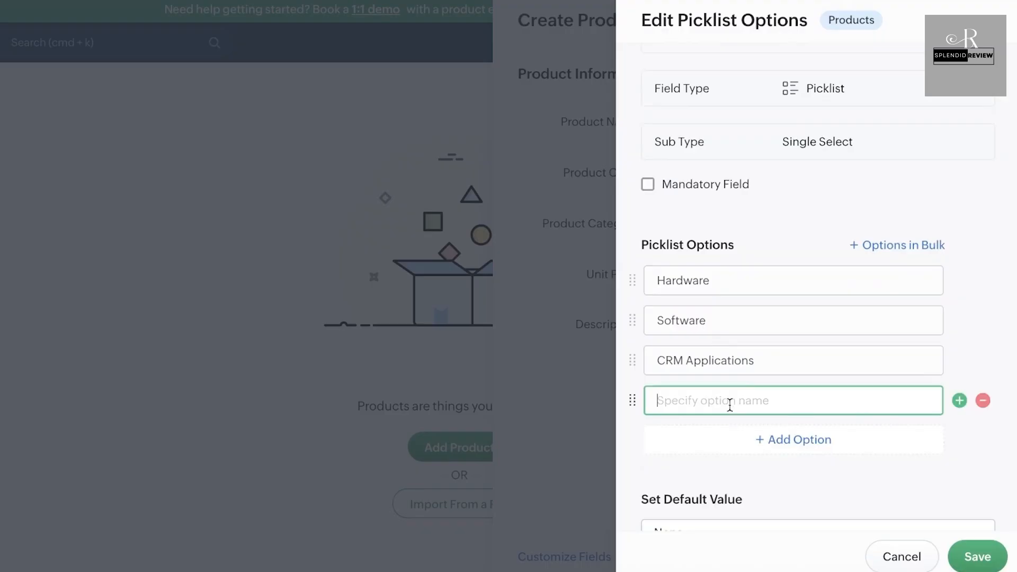
pyautogui.write('Makeup')
pyautogui.scroll(-2, 818, 318)
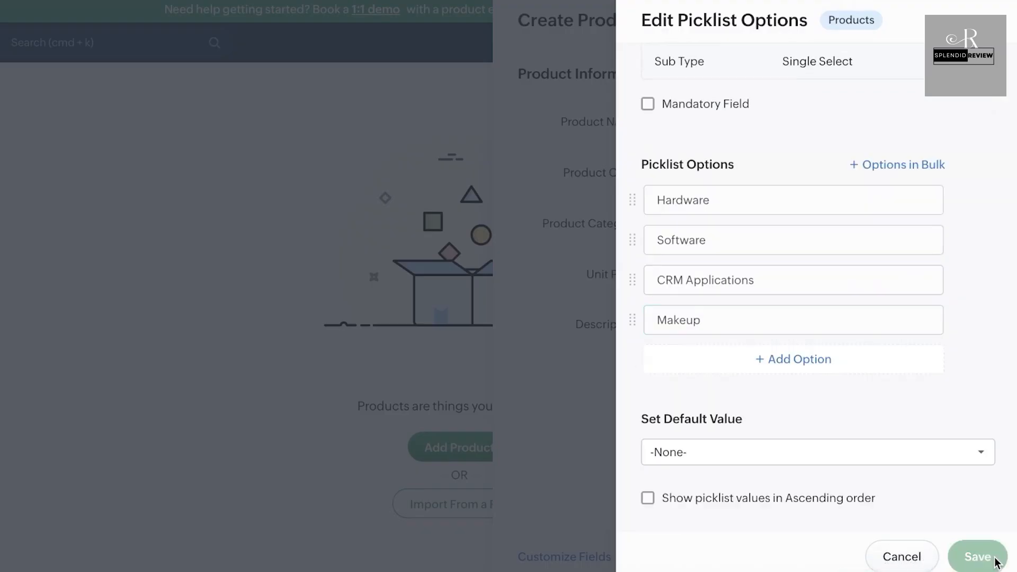
pyautogui.click(977, 556)
# Step: Choose Makeup as the category, set unit price to 10, and save the product
pyautogui.click(672, 223)
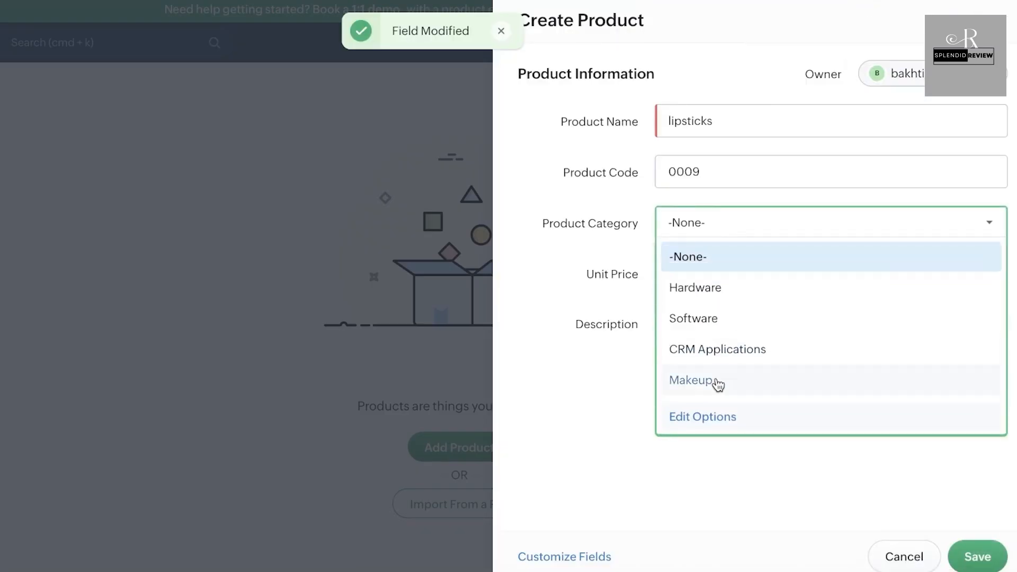
pyautogui.click(717, 383)
pyautogui.click(674, 275)
pyautogui.write('1')
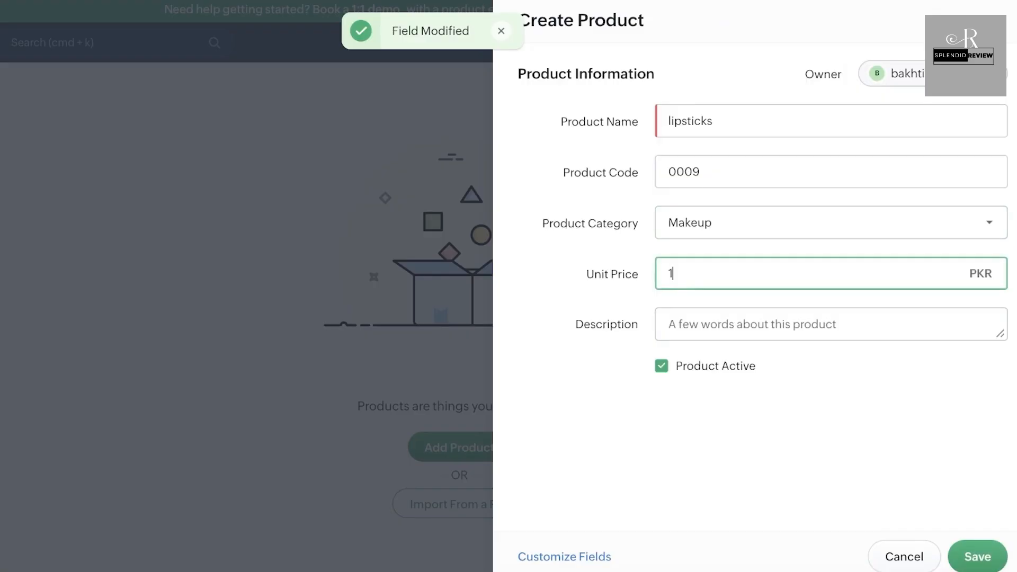
pyautogui.write('0')
pyautogui.click(989, 555)
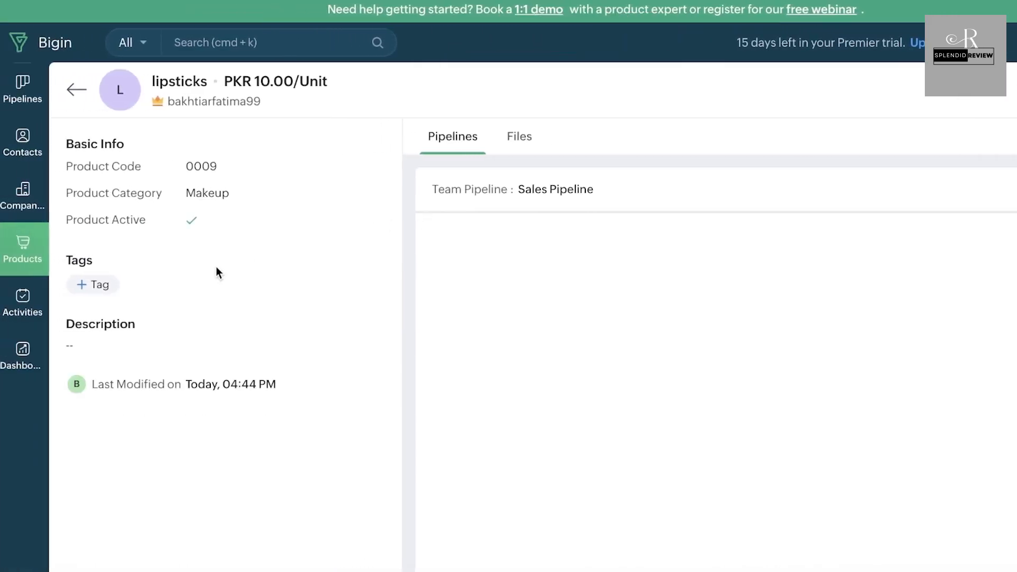
pyautogui.click(24, 300)
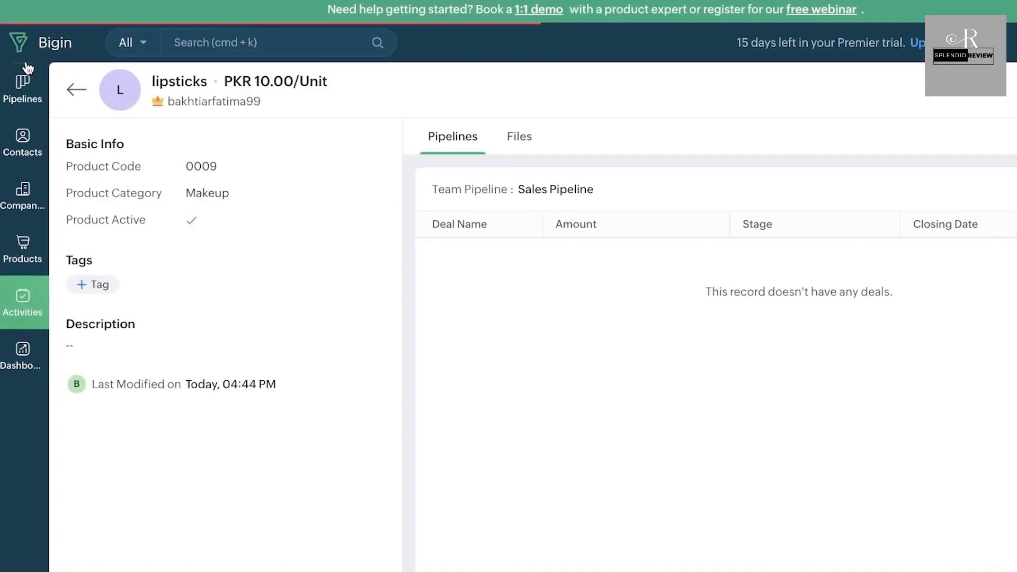
# Step: View the Sales Pipeline board, dismiss the new-pipeline options, and scroll across its stages
pyautogui.click(11, 86)
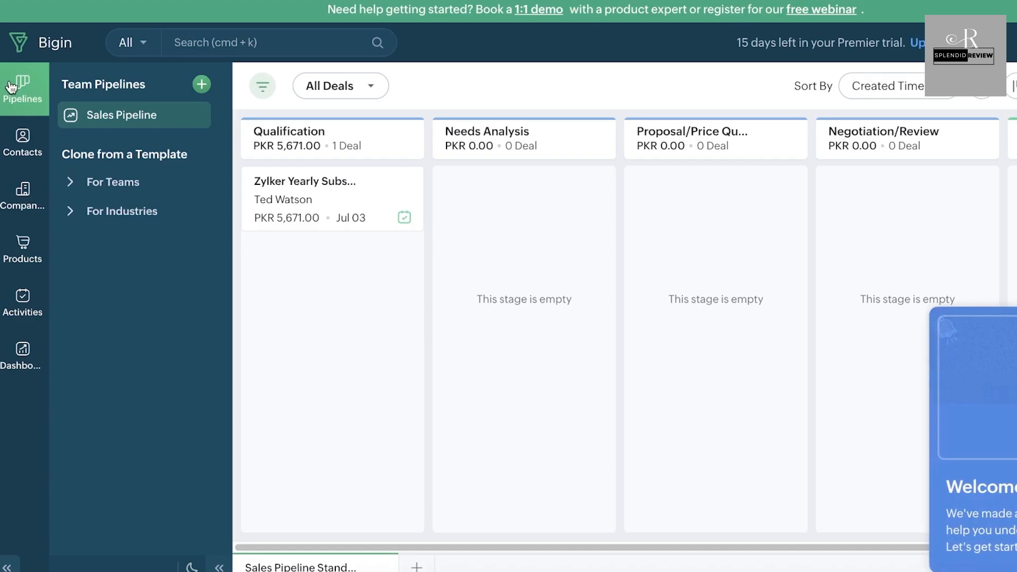
pyautogui.click(202, 83)
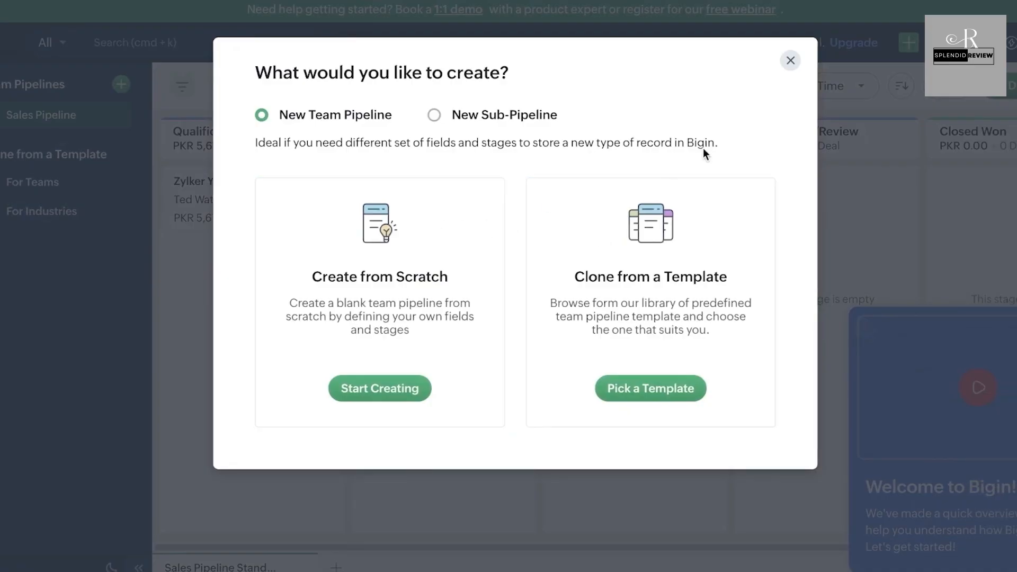
pyautogui.click(791, 61)
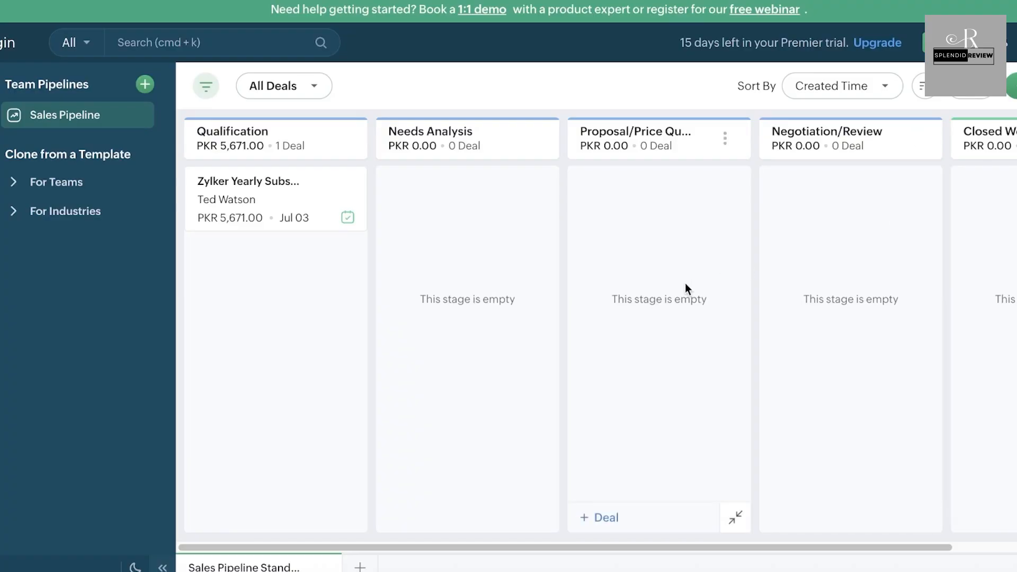
pyautogui.hscroll(5, 433, 146)
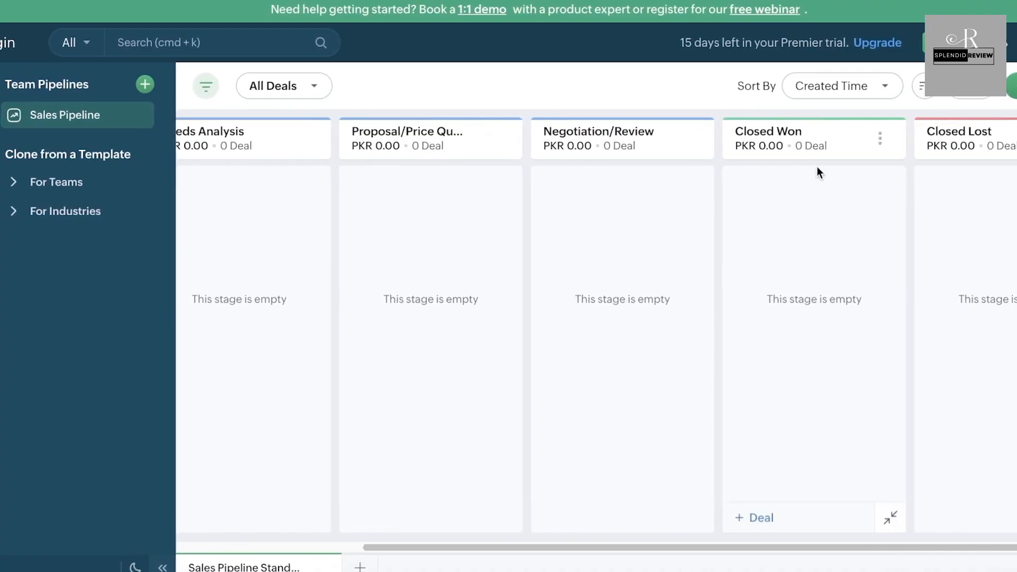
pyautogui.hscroll(-5, 822, 168)
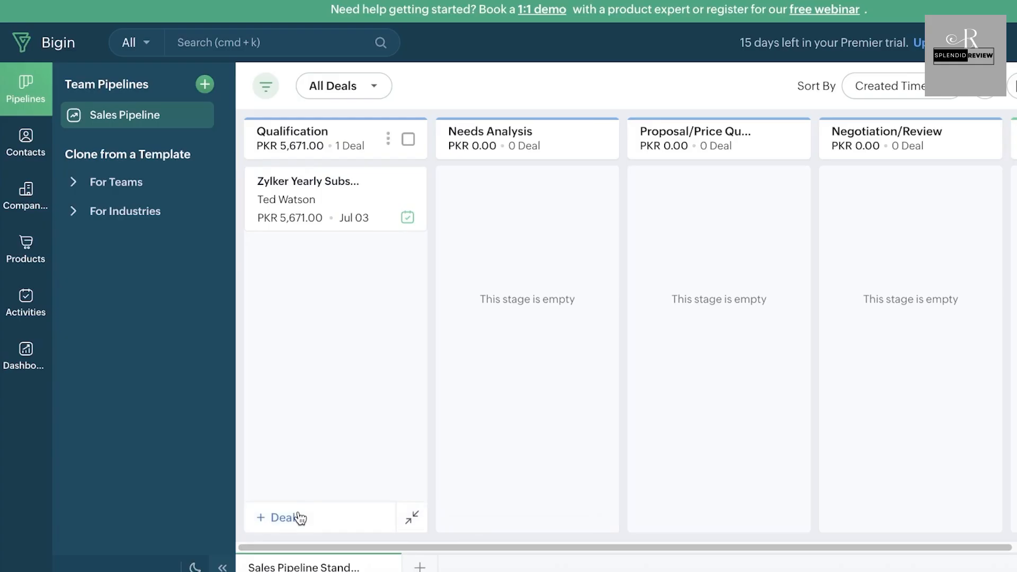
# Step: Start a deal named lip gloss mafuc for the existing contact, stage Needs Analysis, amount 100000
pyautogui.click(299, 517)
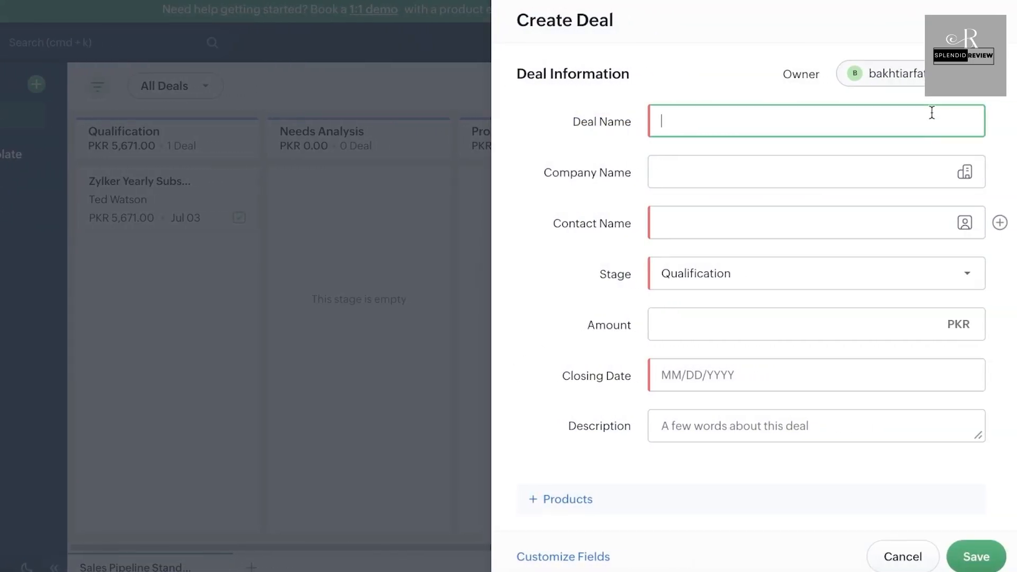
pyautogui.write('k')
pyautogui.write('ip gloss mafuc')
pyautogui.click(754, 224)
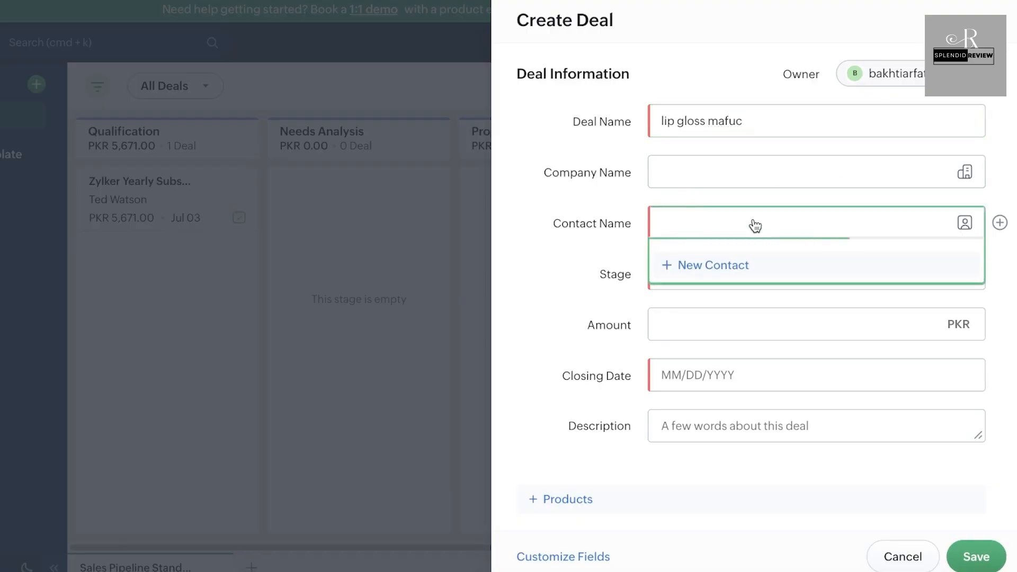
pyautogui.click(728, 293)
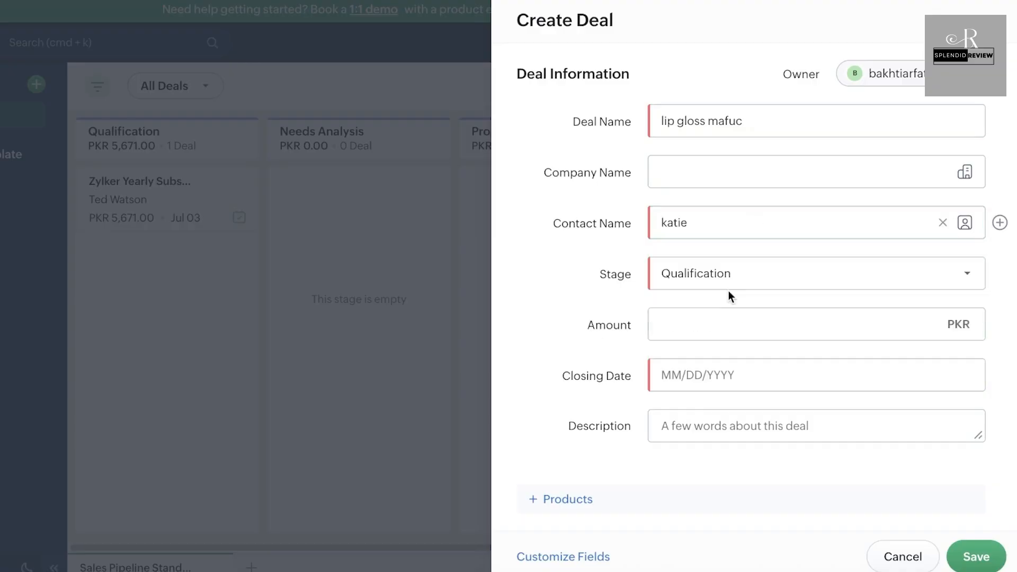
pyautogui.click(740, 276)
pyautogui.click(749, 338)
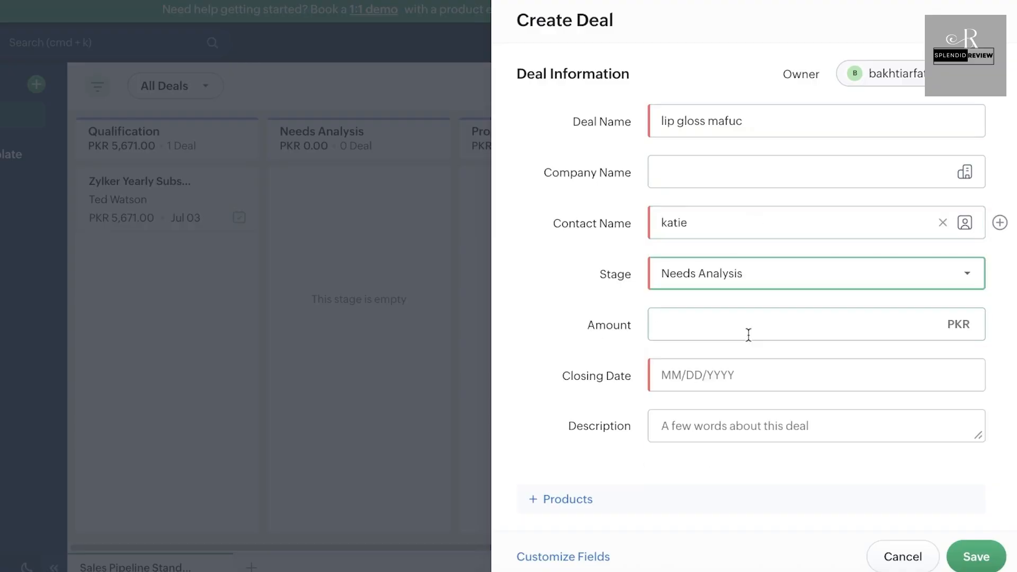
pyautogui.click(749, 335)
pyautogui.write('10')
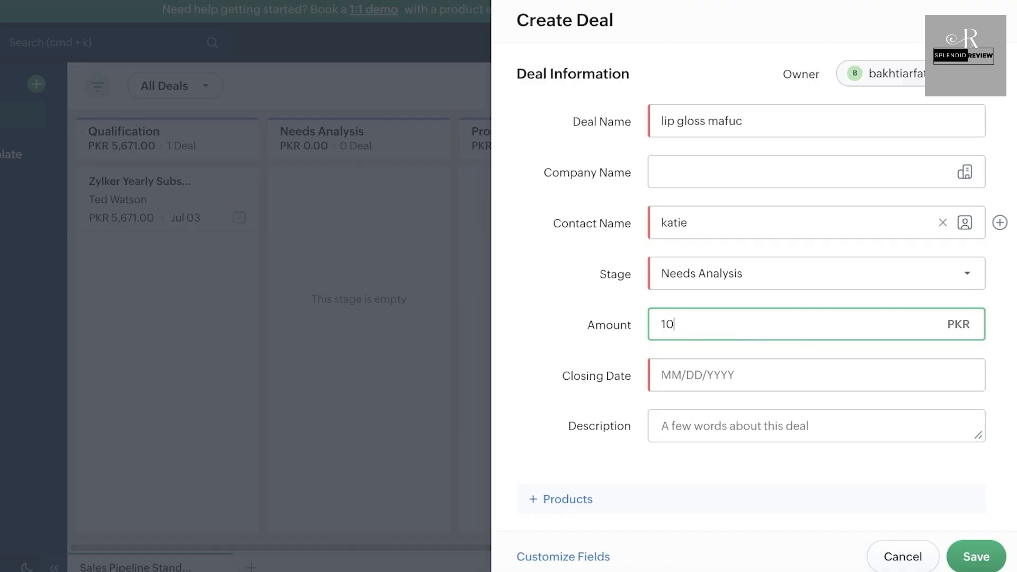
pyautogui.write('0000')
# Step: Set the closing date to 07/31/2025, attach the lipsticks product, and save the deal
pyautogui.click(768, 367)
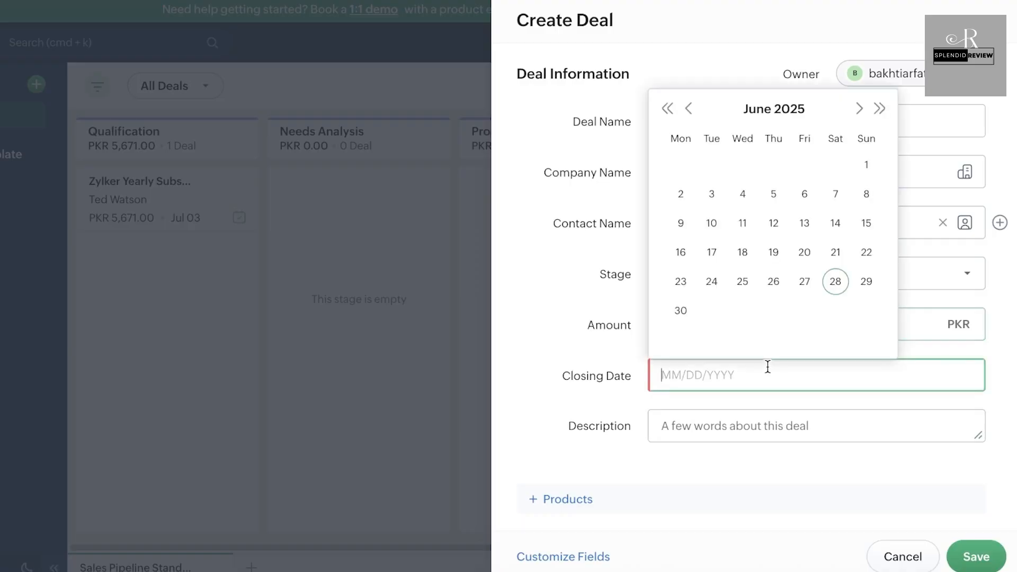
pyautogui.click(860, 111)
pyautogui.click(777, 282)
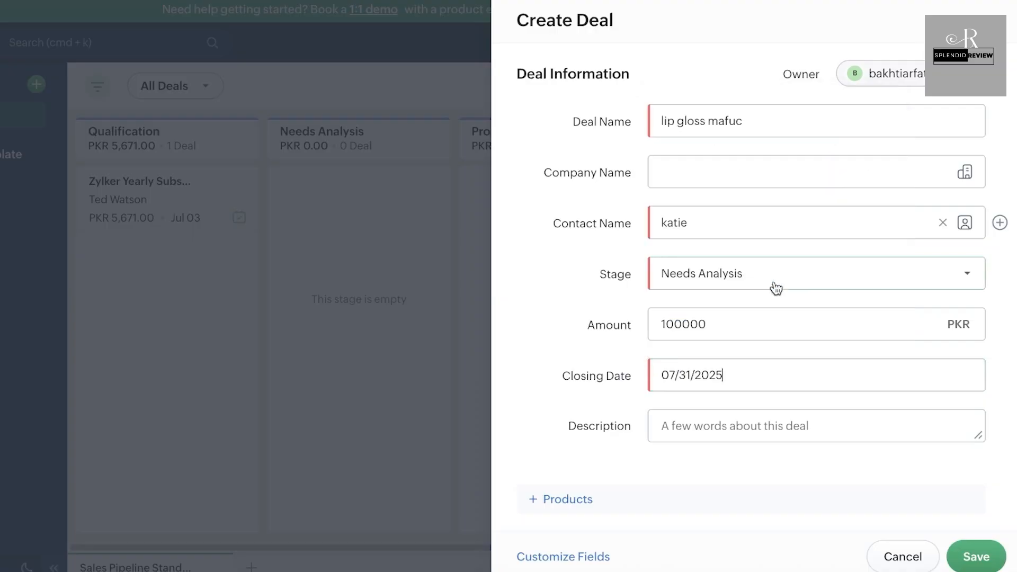
pyautogui.click(713, 424)
pyautogui.scroll(-1, 713, 424)
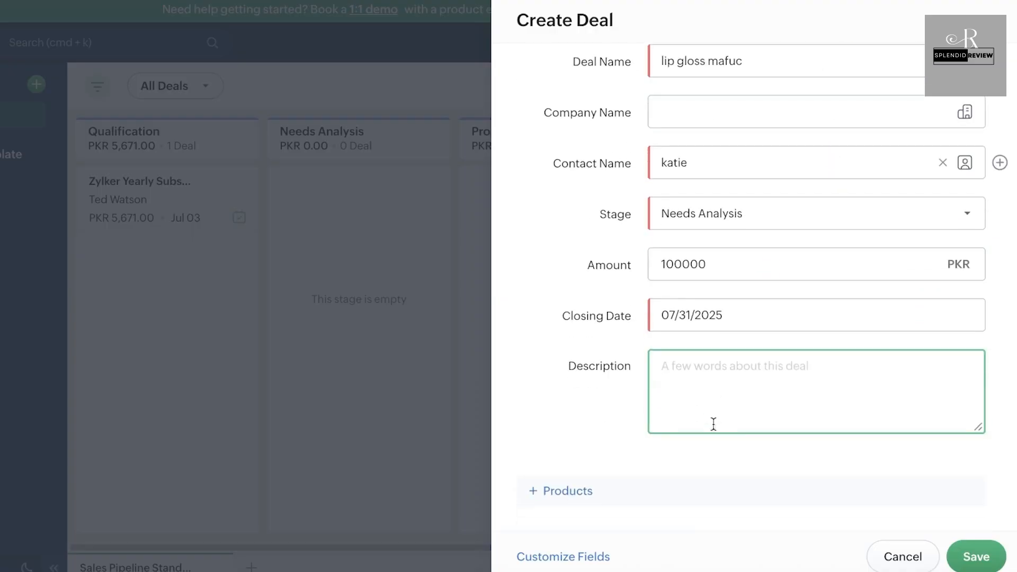
pyautogui.click(539, 492)
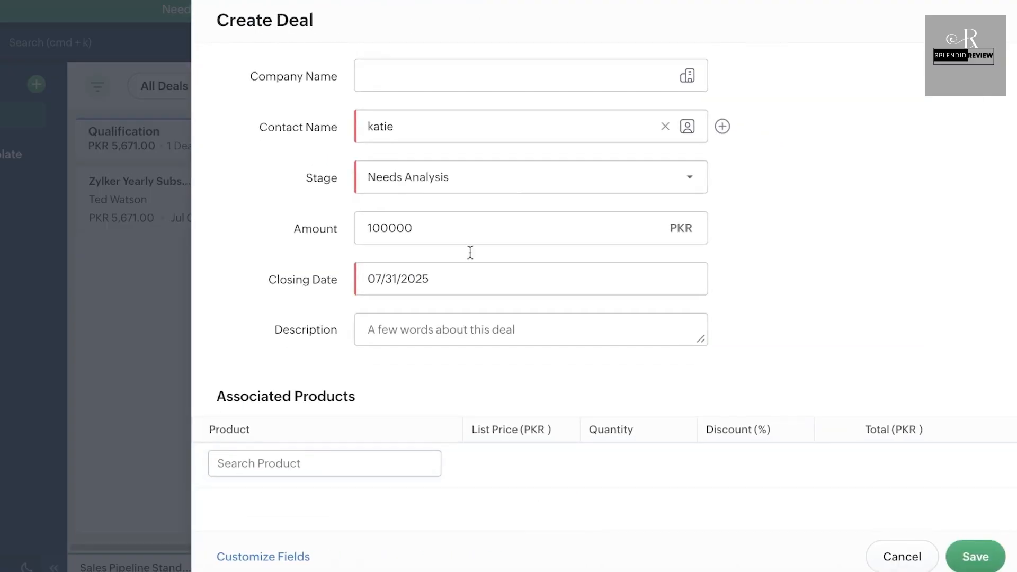
pyautogui.click(374, 454)
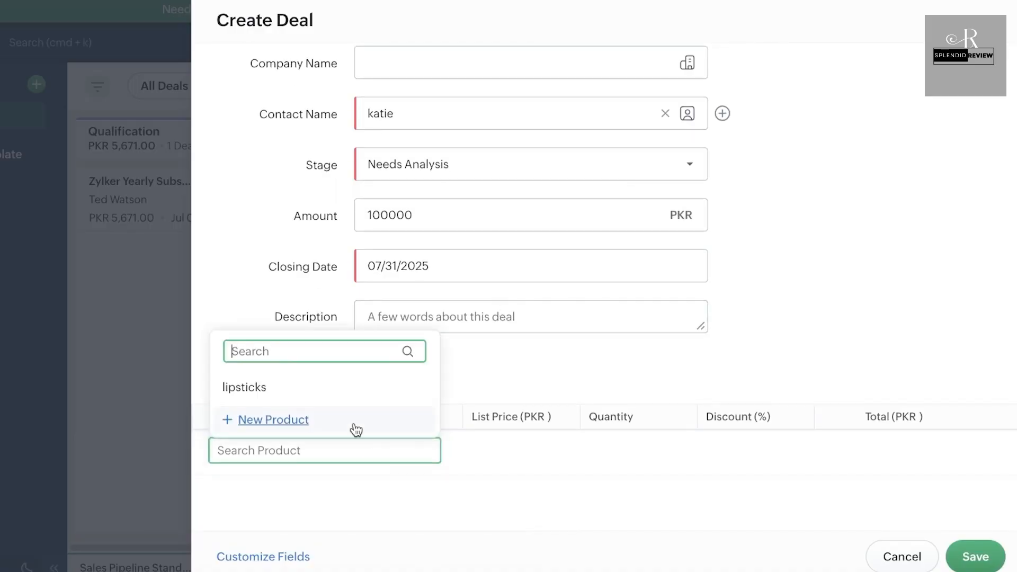
pyautogui.click(354, 389)
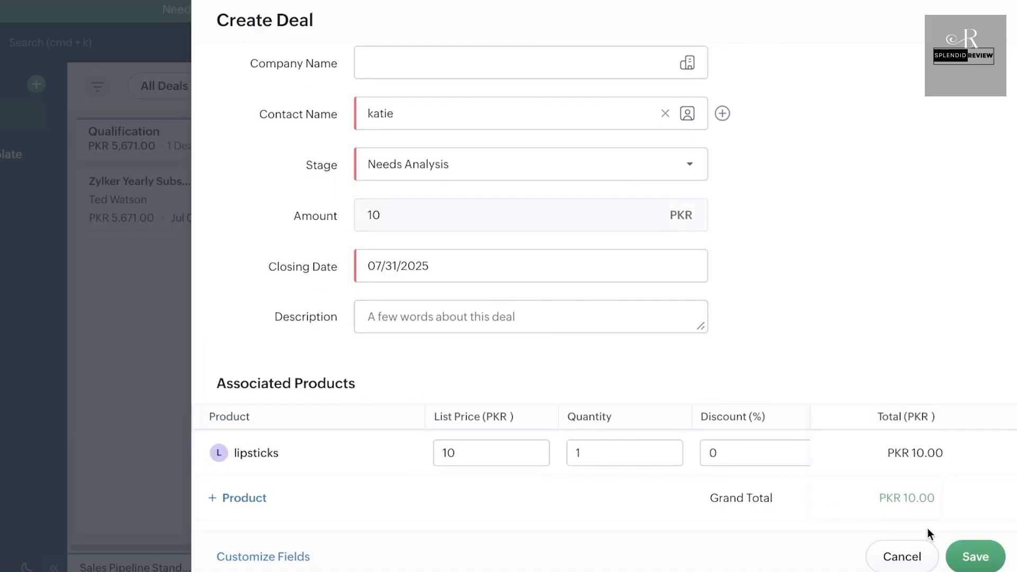
pyautogui.click(972, 554)
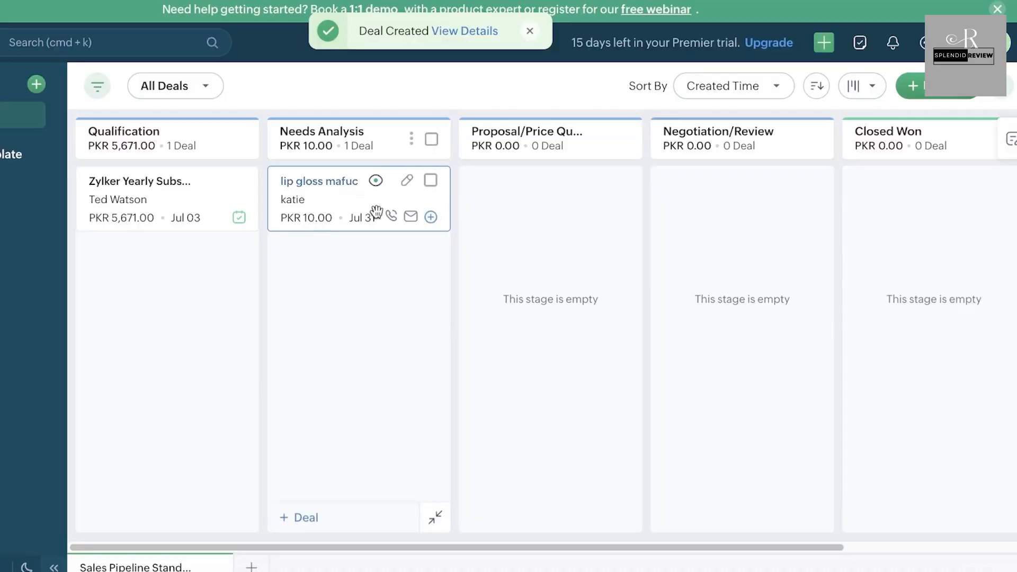
# Step: Drag the lip gloss mafuc card into Proposal/Price Quote and check its Stage History
pyautogui.click(391, 225)
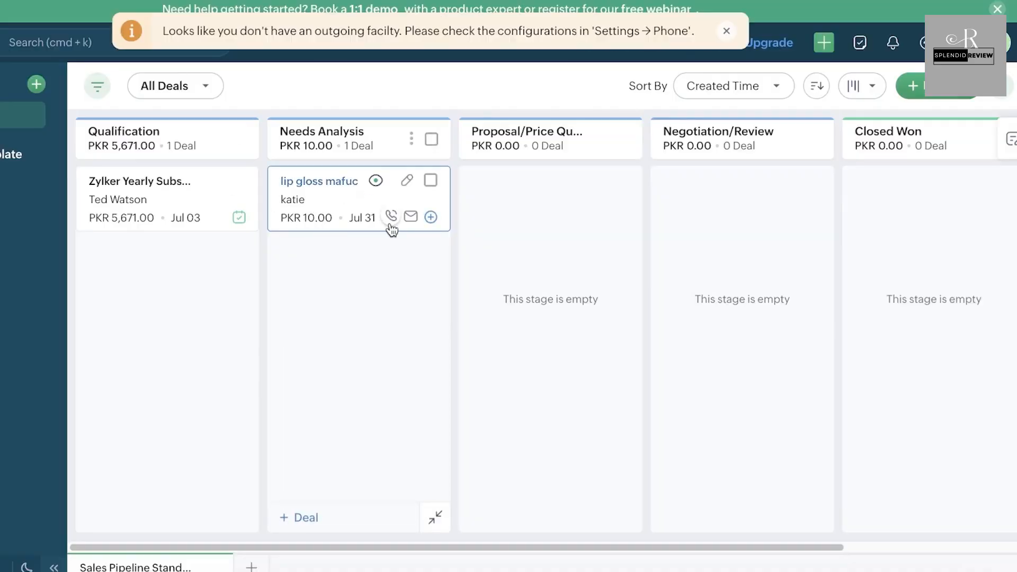
pyautogui.moveTo(415, 231); pyautogui.dragTo(554, 212)
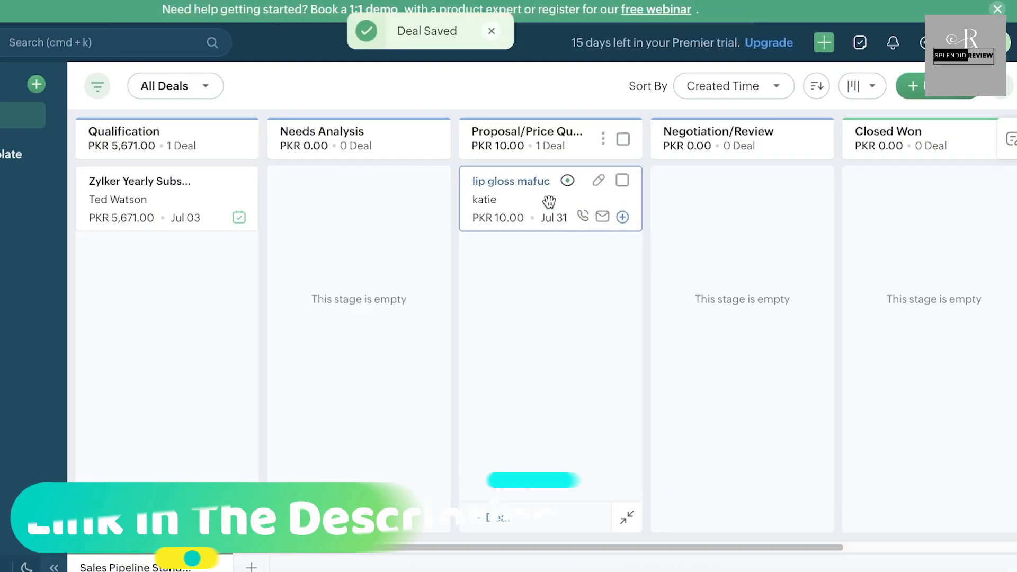
pyautogui.click(548, 201)
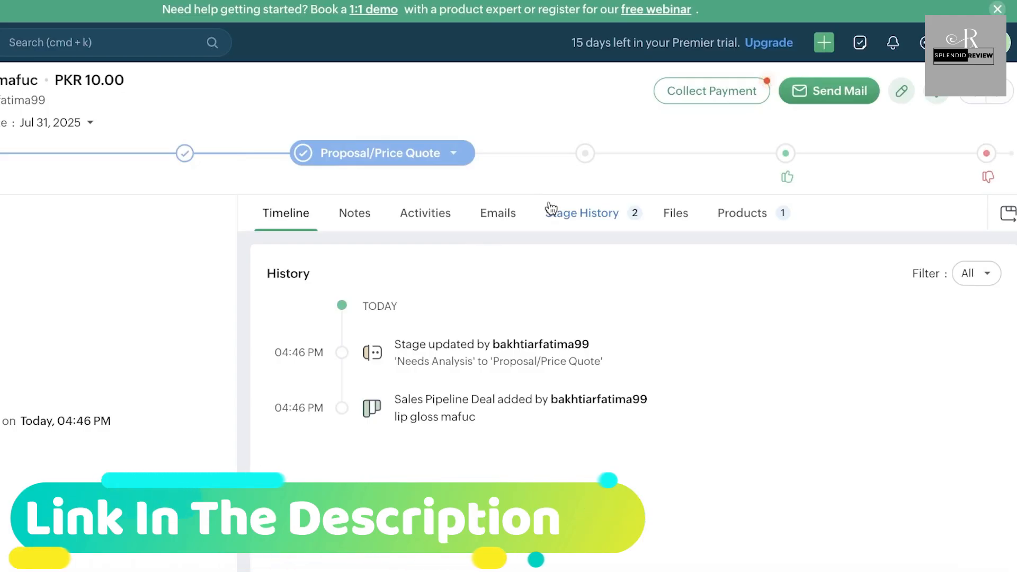
pyautogui.click(551, 210)
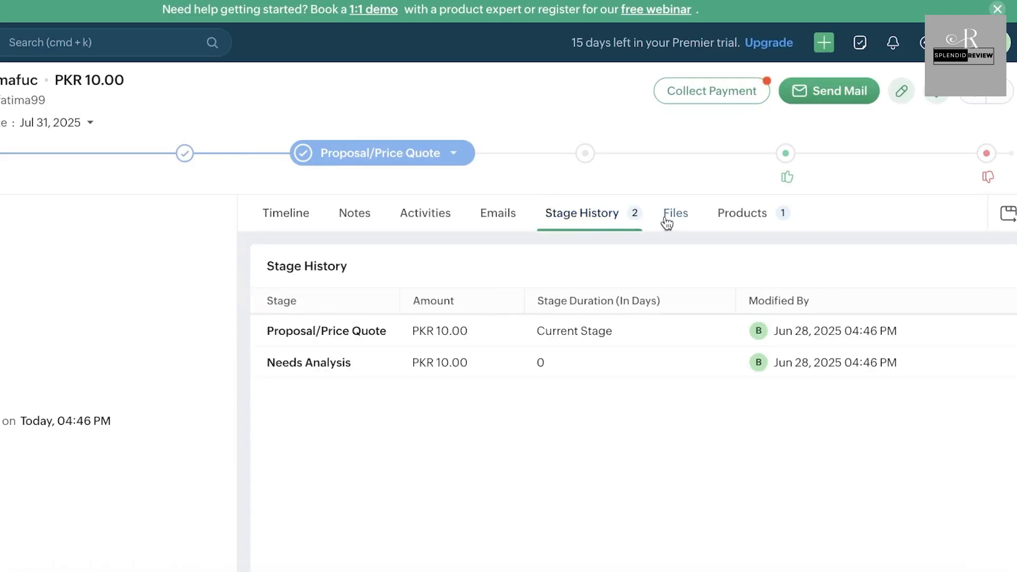
pyautogui.click(501, 214)
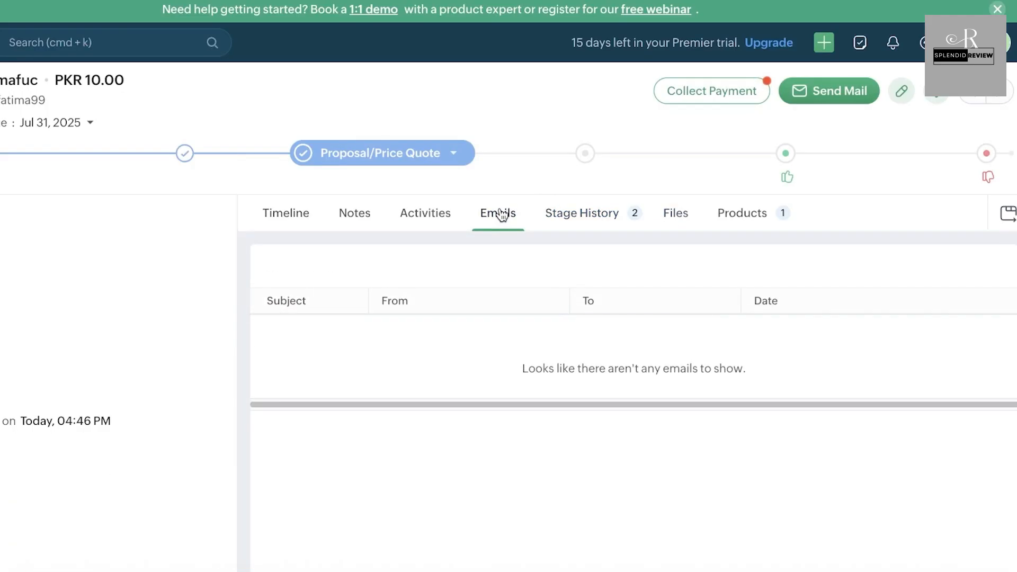
pyautogui.click(348, 208)
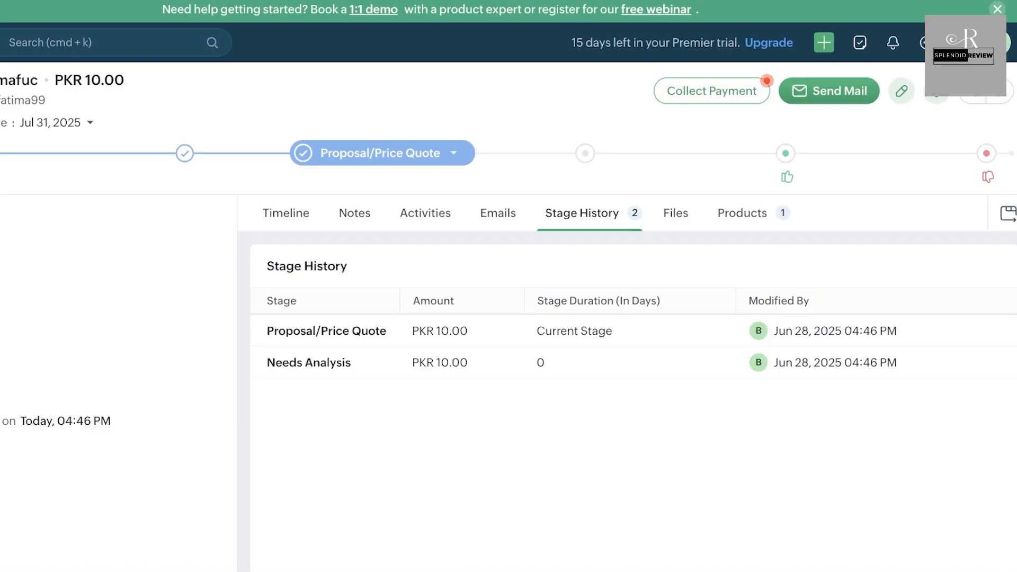
pyautogui.click(0, 90)
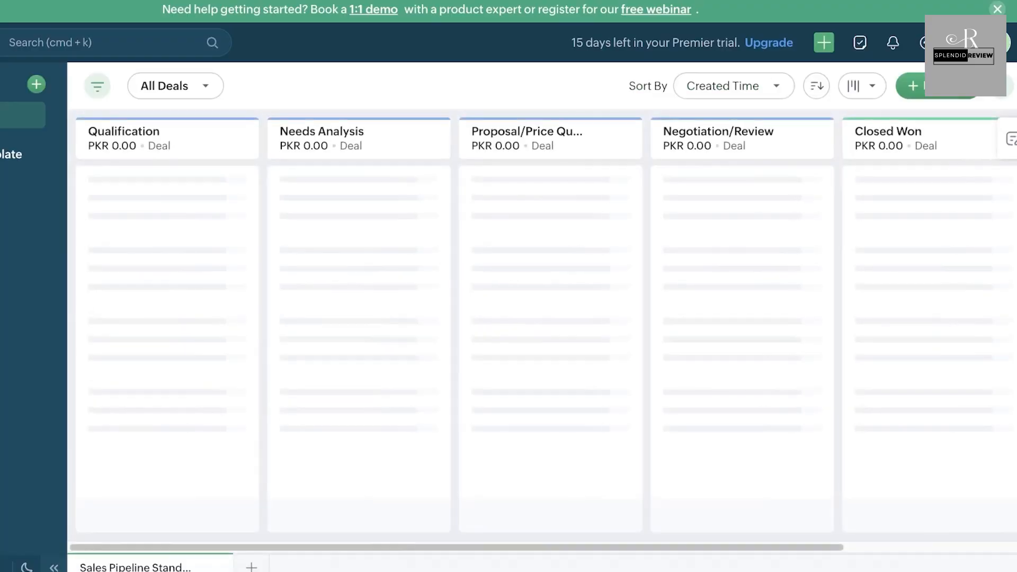
# Step: Close the User Management intro popup to reveal the single Super Admin user
pyautogui.hscroll(4, 159, 188)
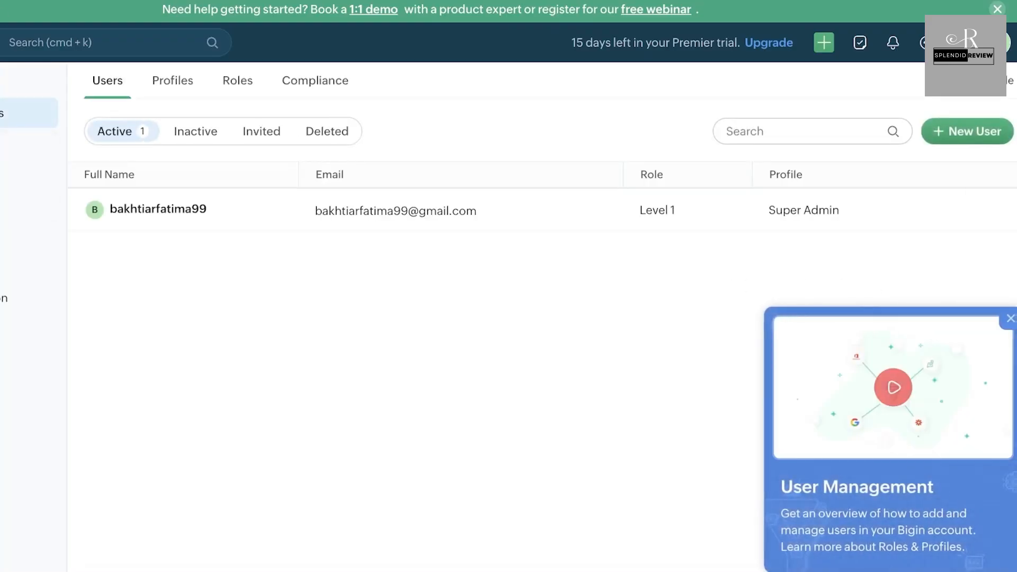
pyautogui.click(1011, 319)
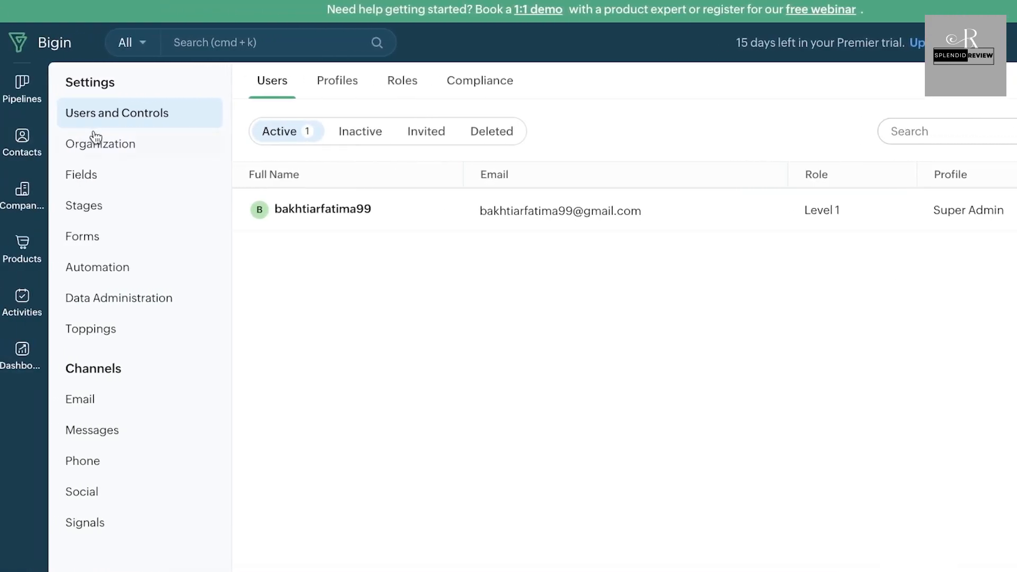